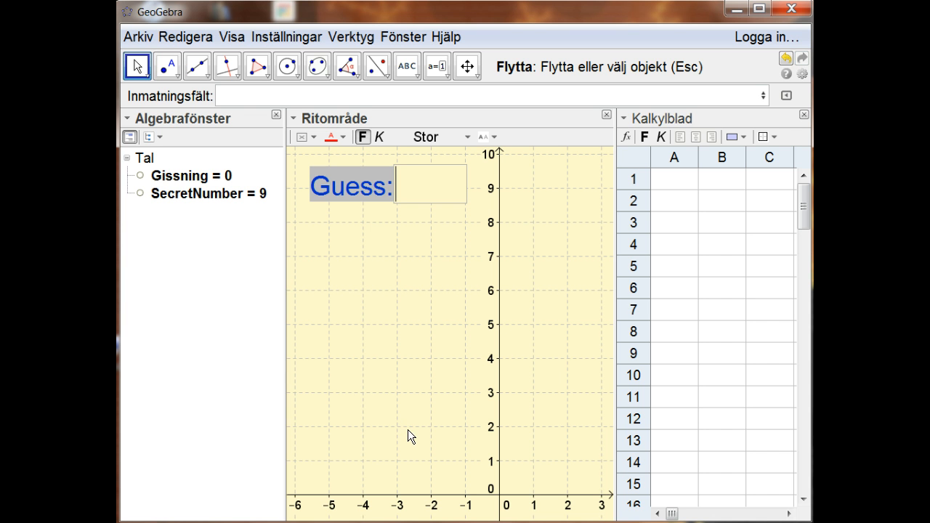
left_click(413, 422)
left_click(497, 356)
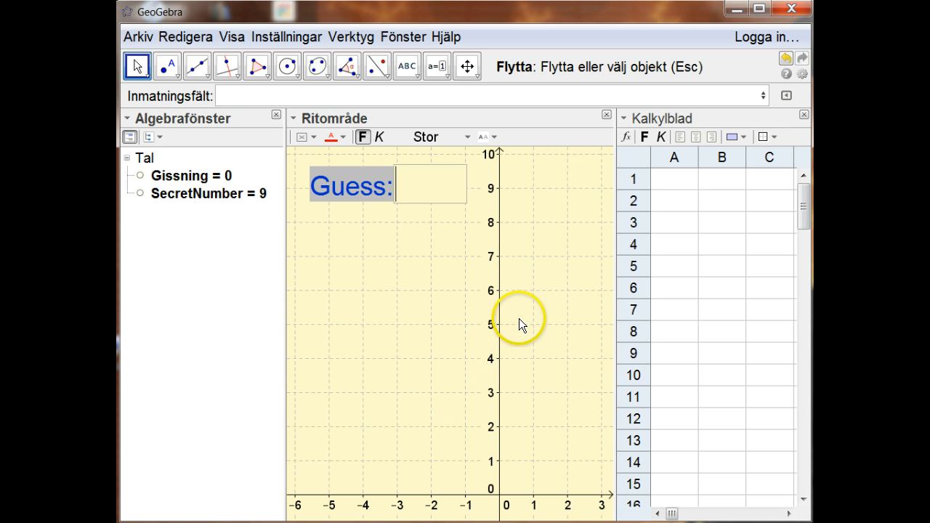
left_click(535, 250)
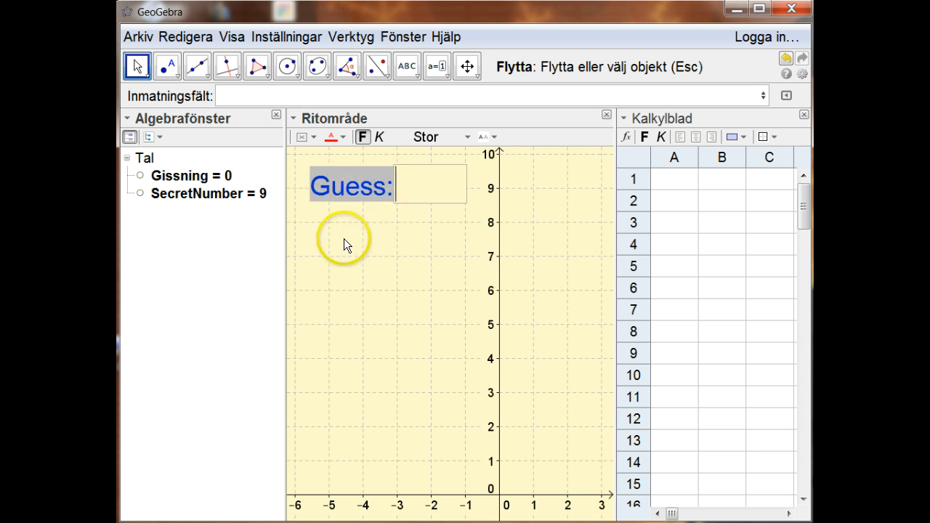
left_click(191, 194)
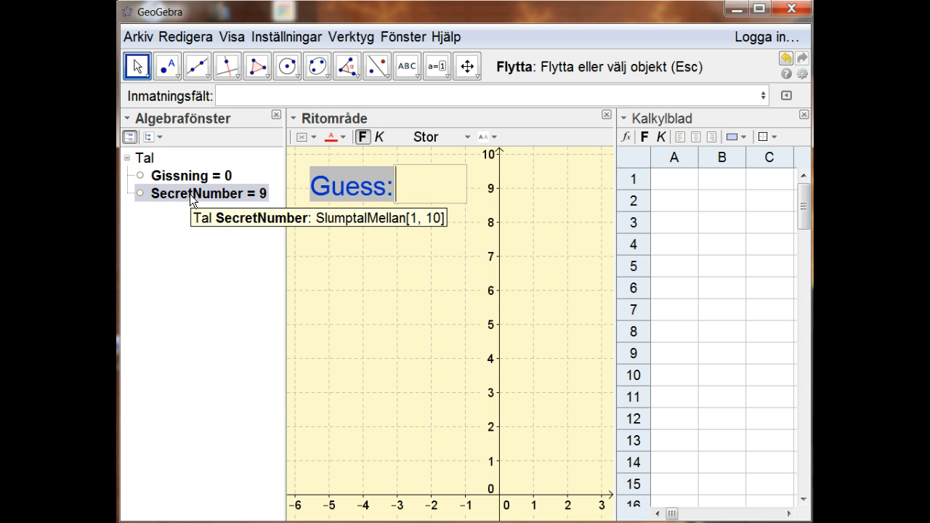
Submit 0 as the guess repeatedly and recalculate the construction to generate new random values for SecretNumber.
type("0")
key("Return")
key("Return")
key("Return")
key("Return")
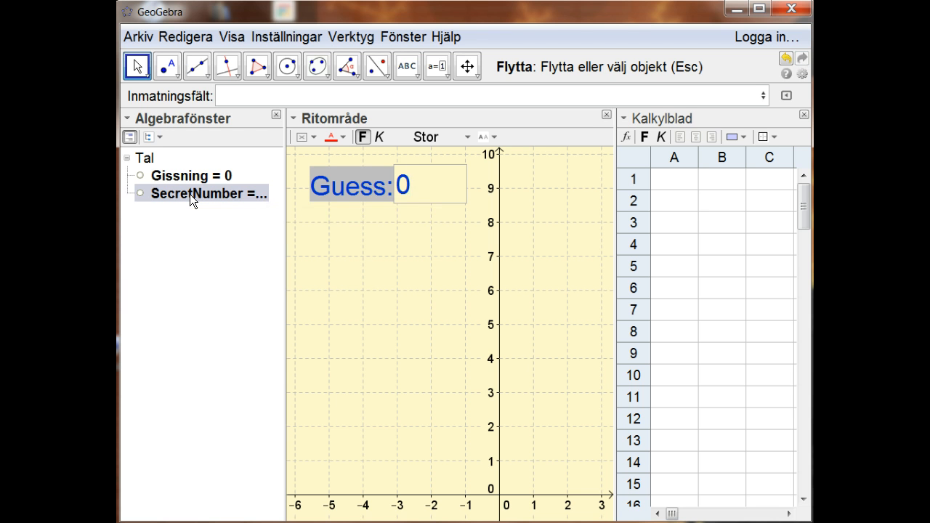
key("Return")
key("Return")
key("Return")
key("F9")
key("F9")
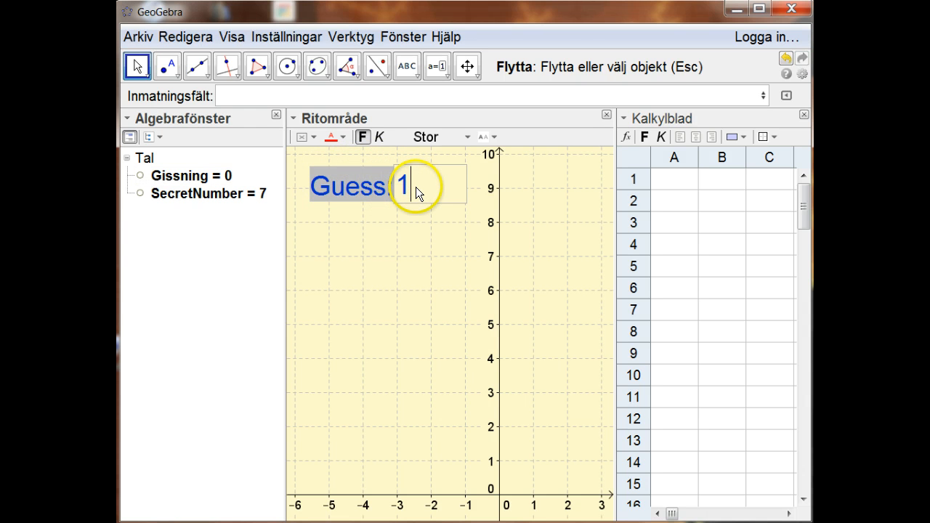
Enter 1 and 5 one after the other as guesses in the Guess input box.
key("Return")
left_click(416, 187)
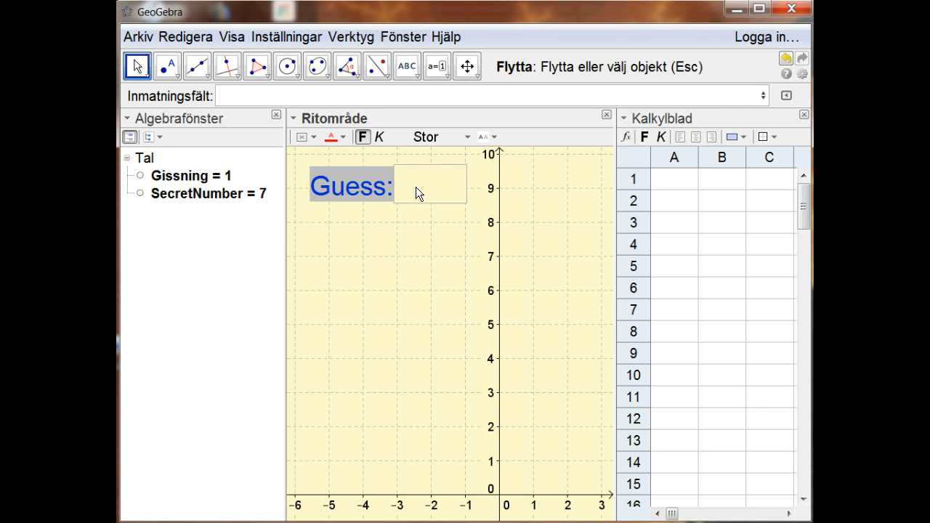
key("Return")
Insert the text "Great" below the Guess input box, at about (-5, 7) in the drawing area.
left_click(417, 74)
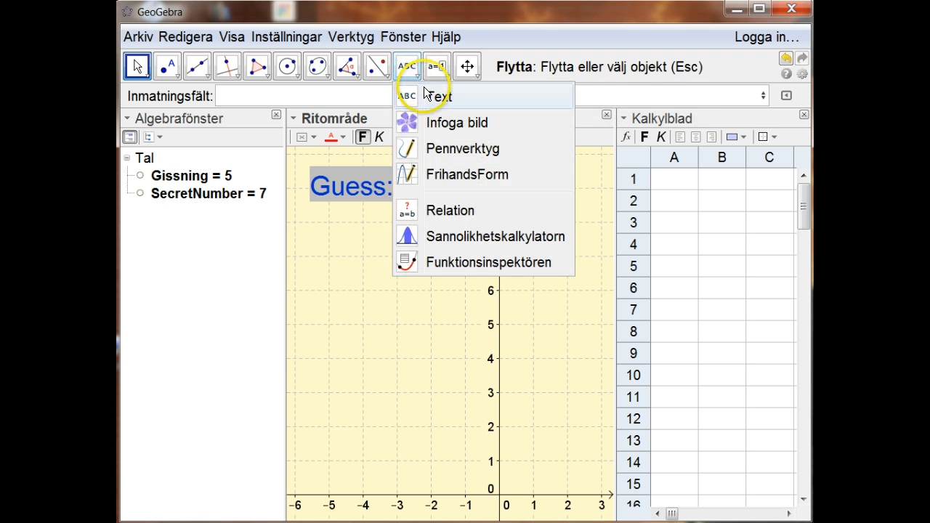
left_click(428, 94)
left_click(315, 263)
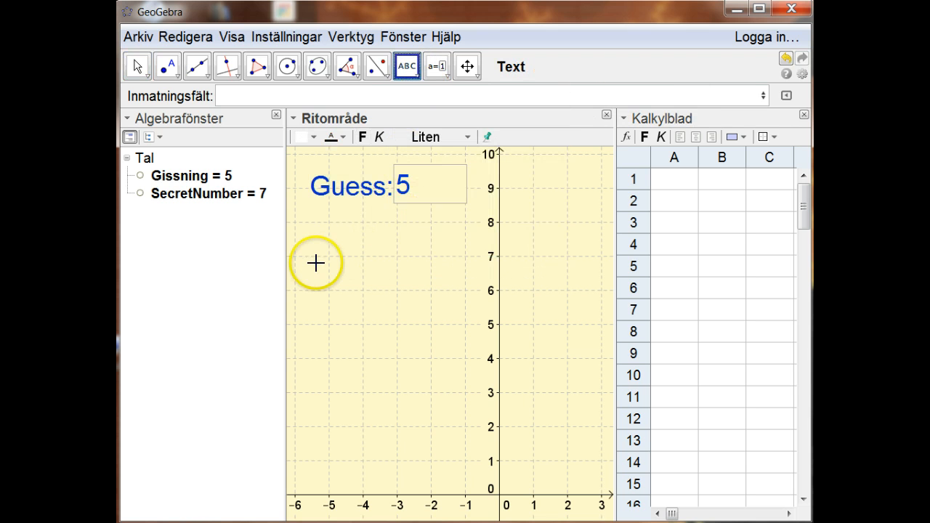
left_click(329, 256)
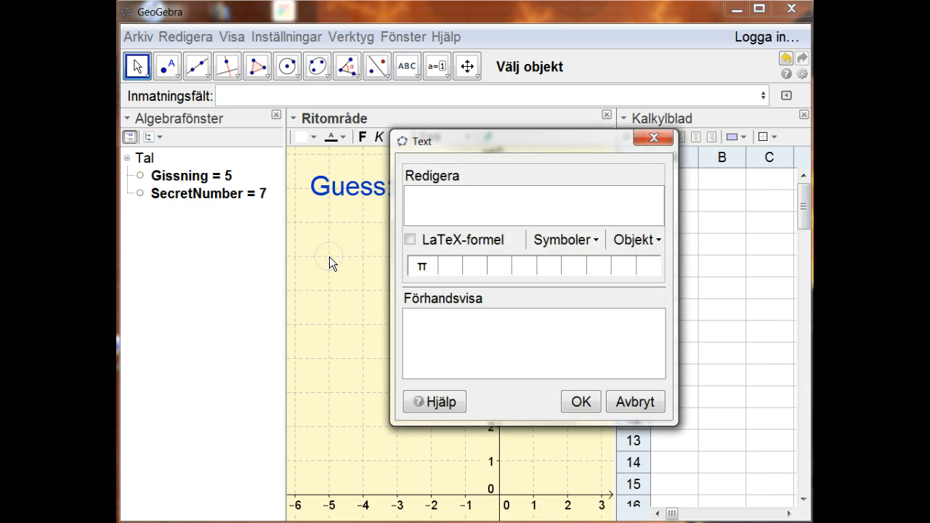
type("Great")
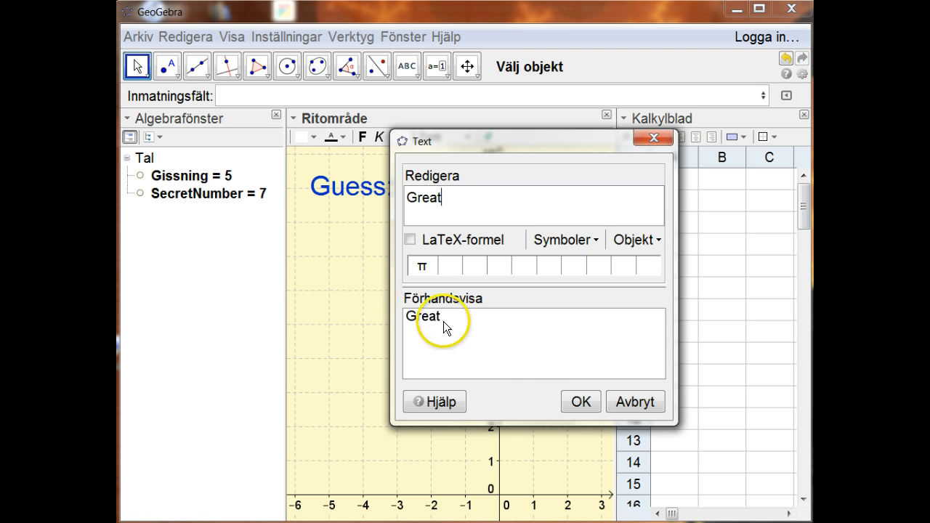
left_click(569, 400)
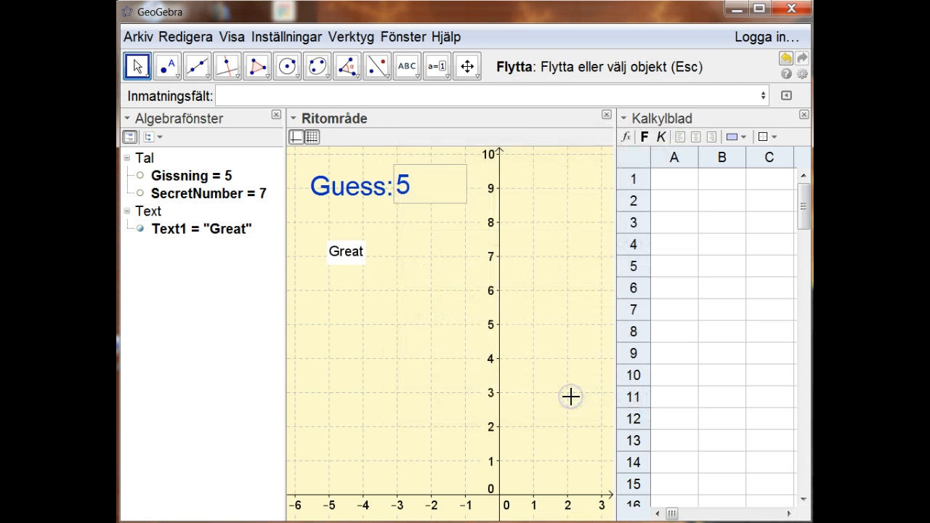
Set the font size of the text "Great" to Stor and make it bold.
left_click(346, 256)
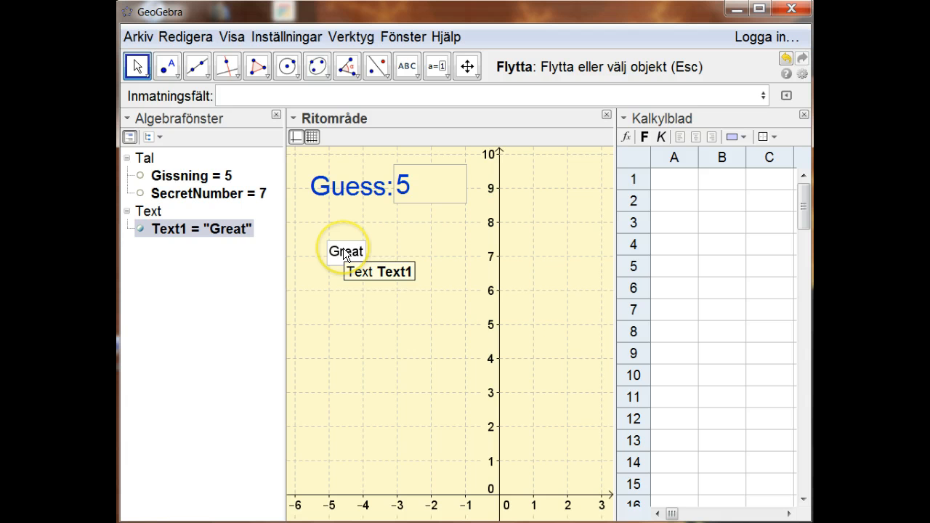
right_click(346, 255)
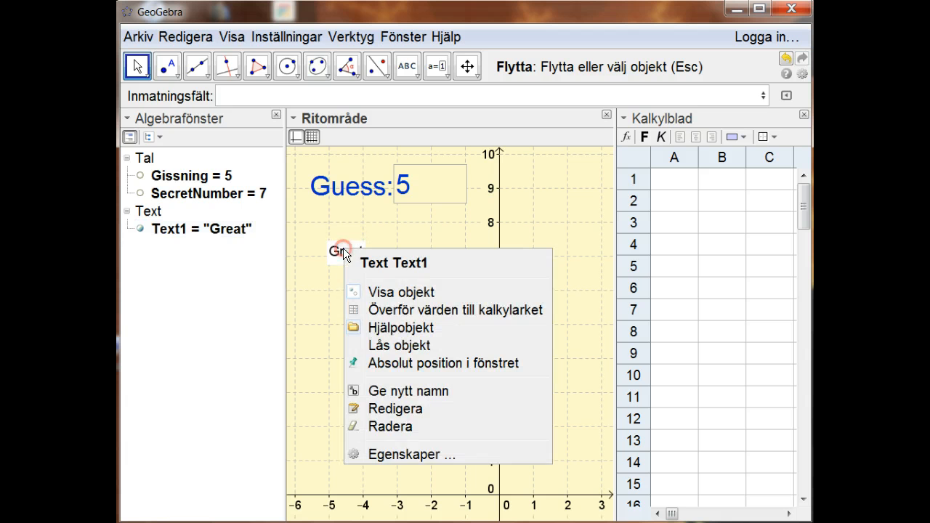
left_click(407, 456)
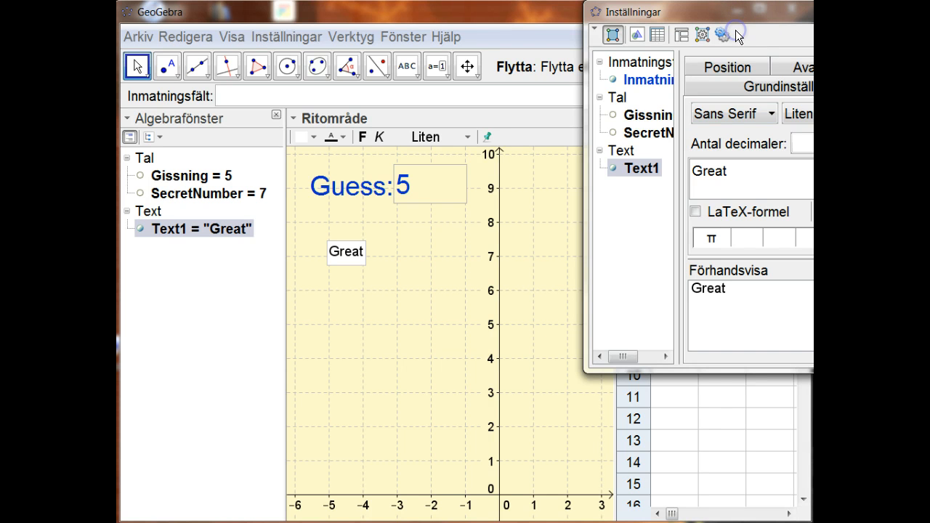
left_click_drag(731, 10, 486, 84)
left_click(625, 187)
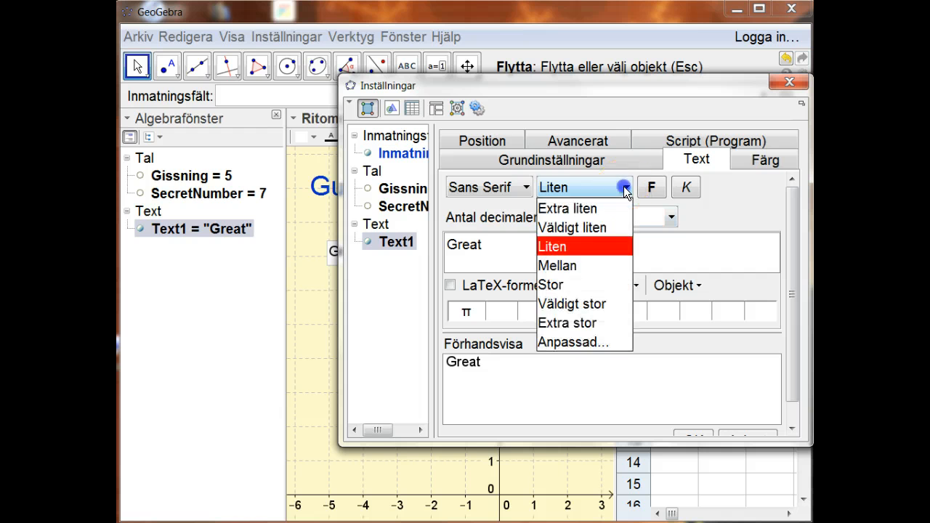
left_click(591, 283)
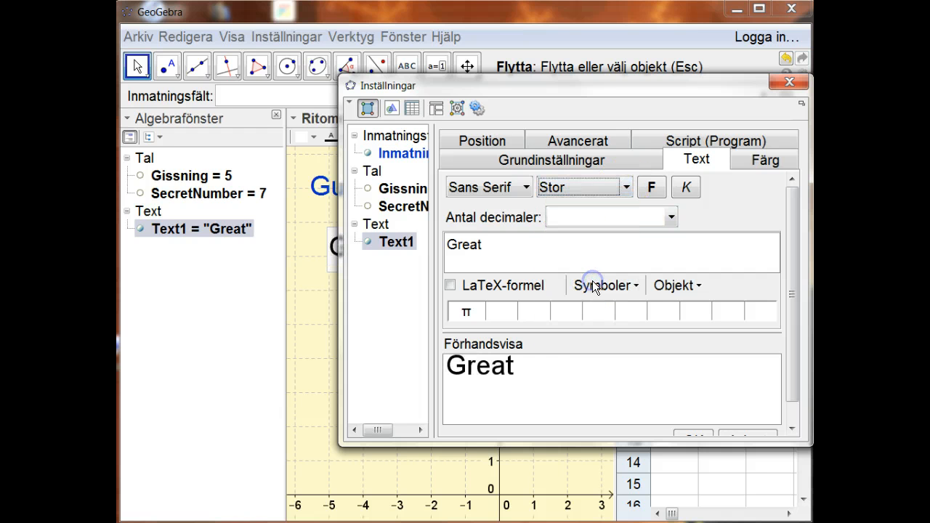
left_click(652, 189)
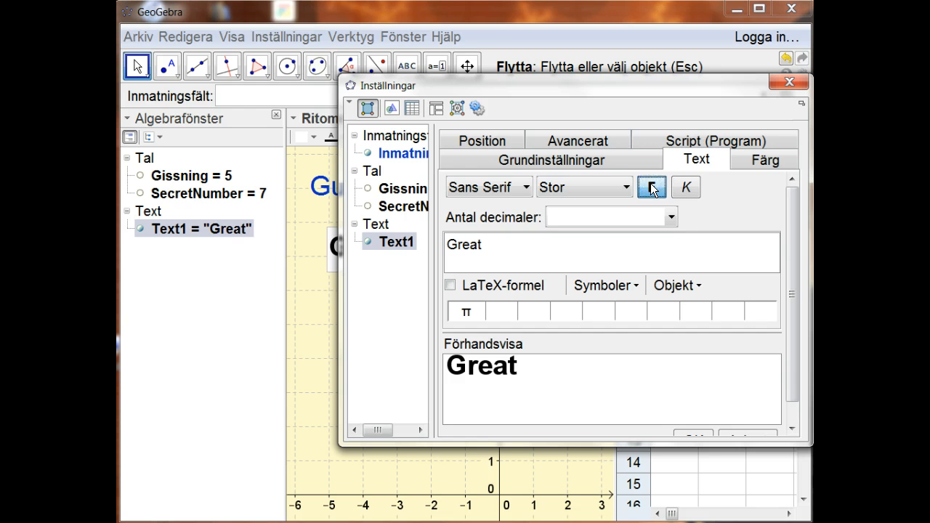
Set the foreground colour of the text "Great" to green 51, 153, 0 (#339900) and close the settings.
left_click(753, 157)
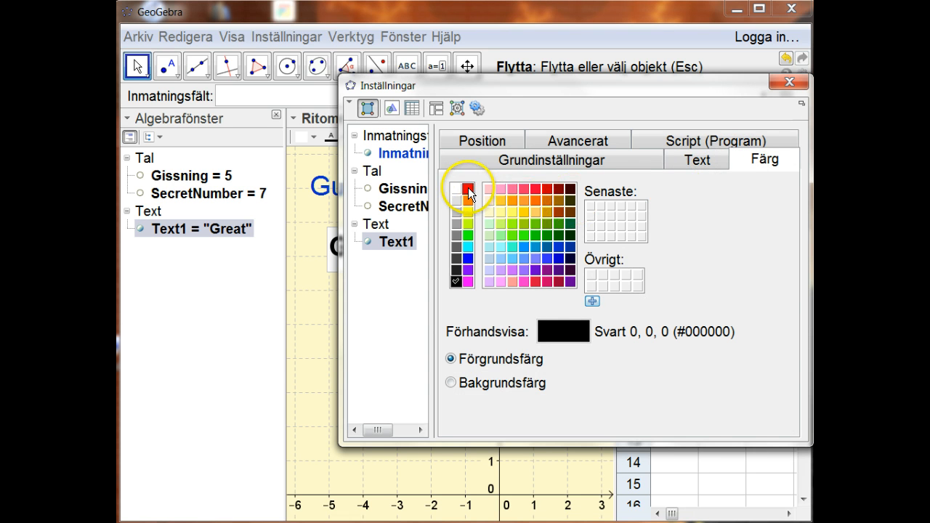
left_click(556, 225)
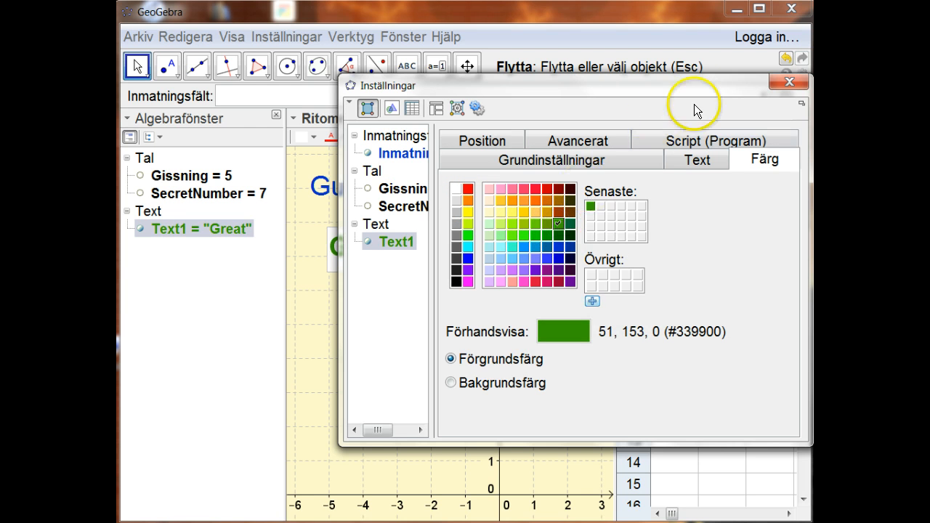
left_click(775, 80)
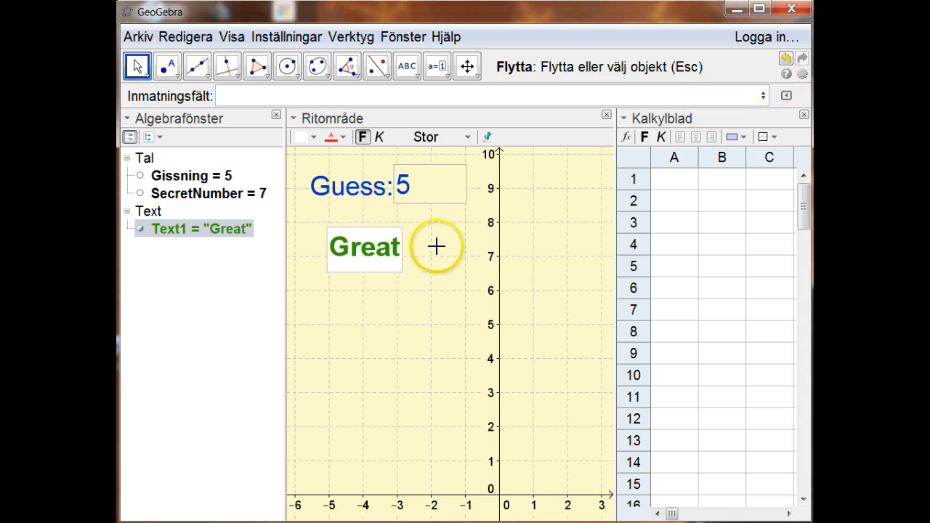
Set the text's condition to show object to Gissning = SecretNumber and close the settings.
right_click(372, 253)
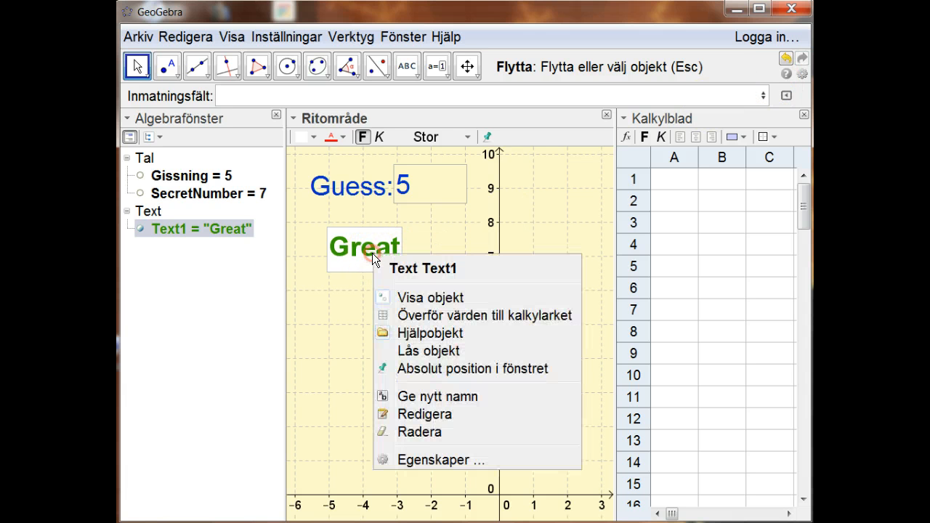
left_click(423, 458)
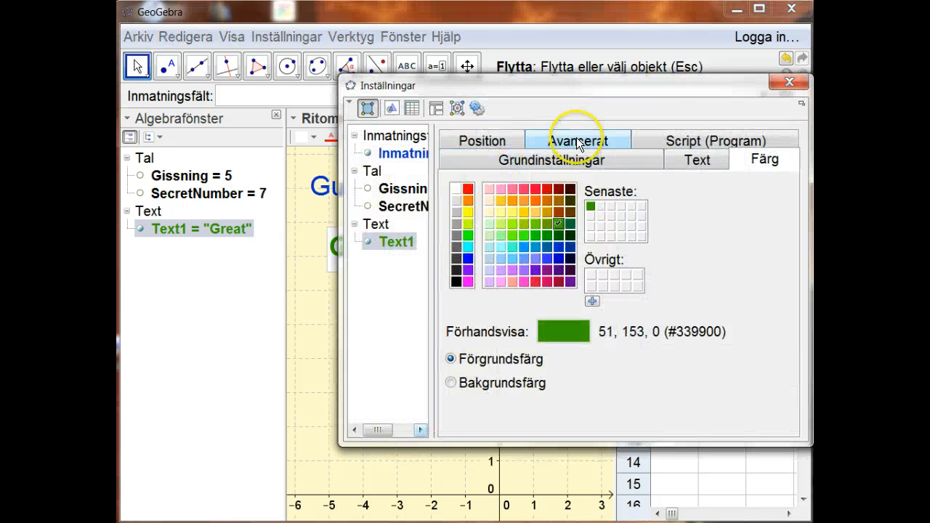
left_click(603, 141)
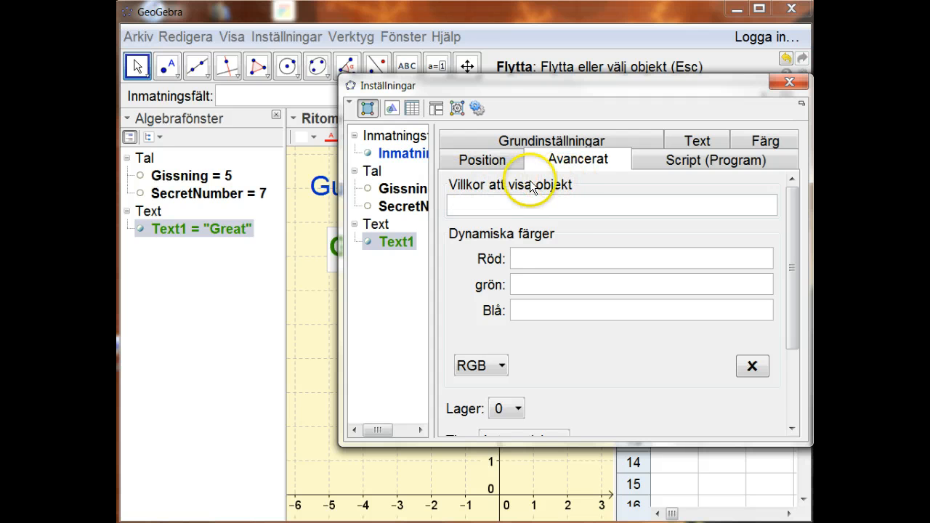
left_click(487, 206)
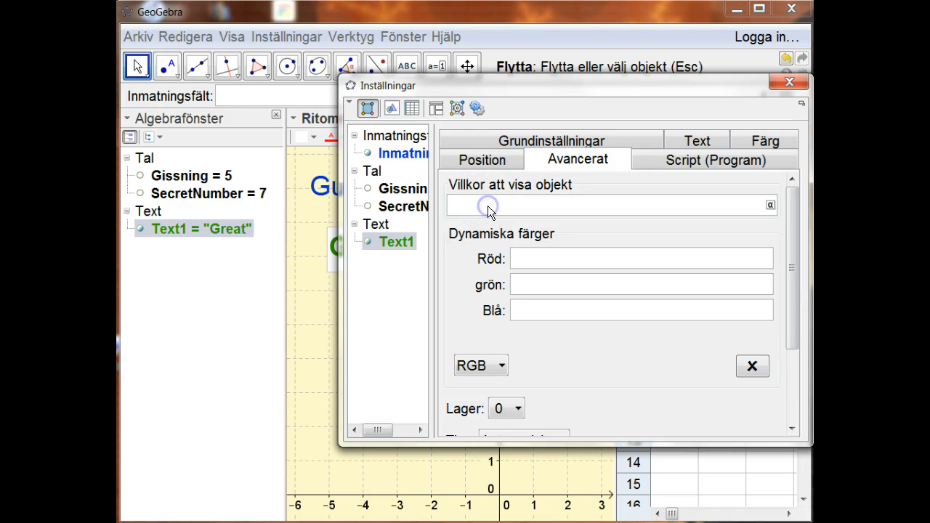
type("Gissning = Secret")
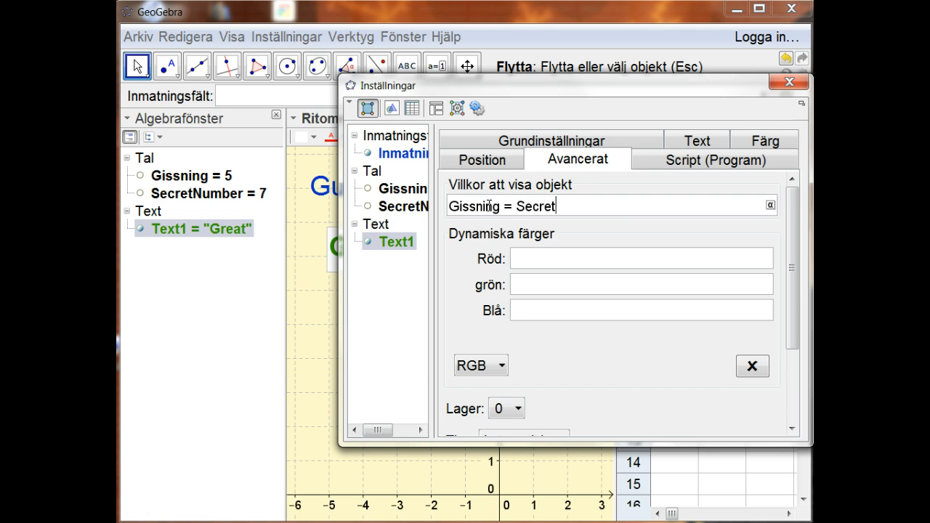
type("Number")
key("Tab")
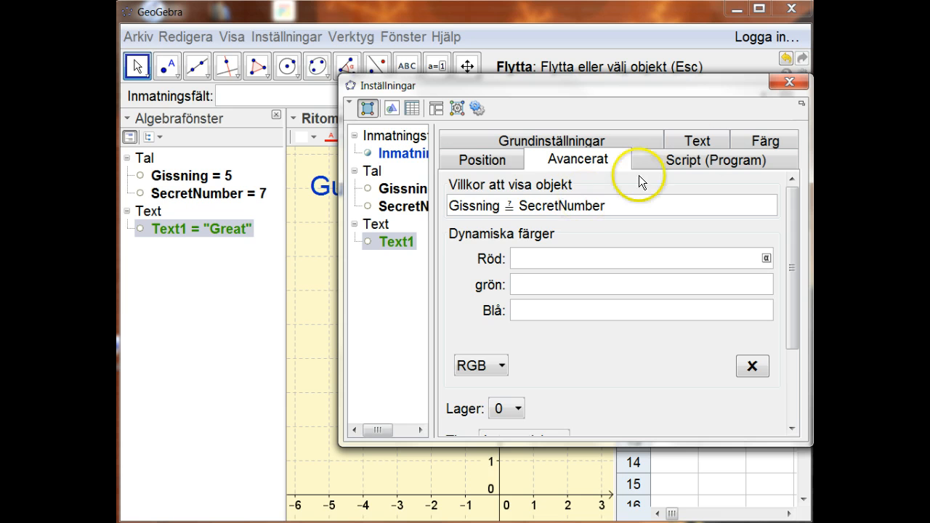
left_click(790, 82)
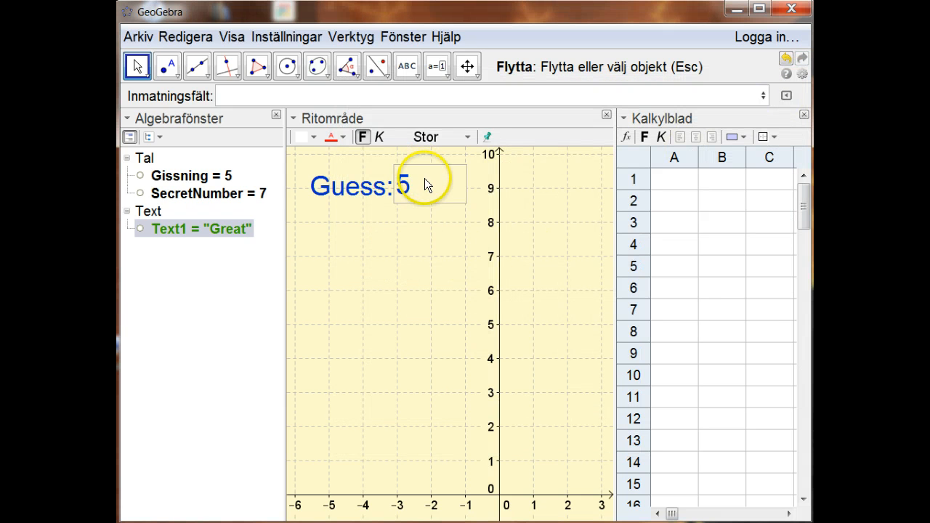
Test the conditional text by entering 4 and then 7 in the Guess input box.
left_click(425, 182)
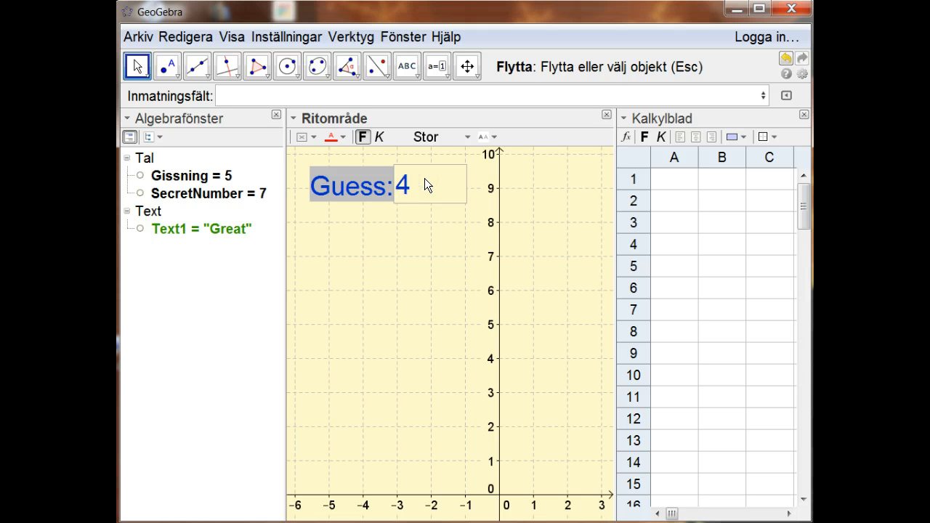
key("Return")
key("Return")
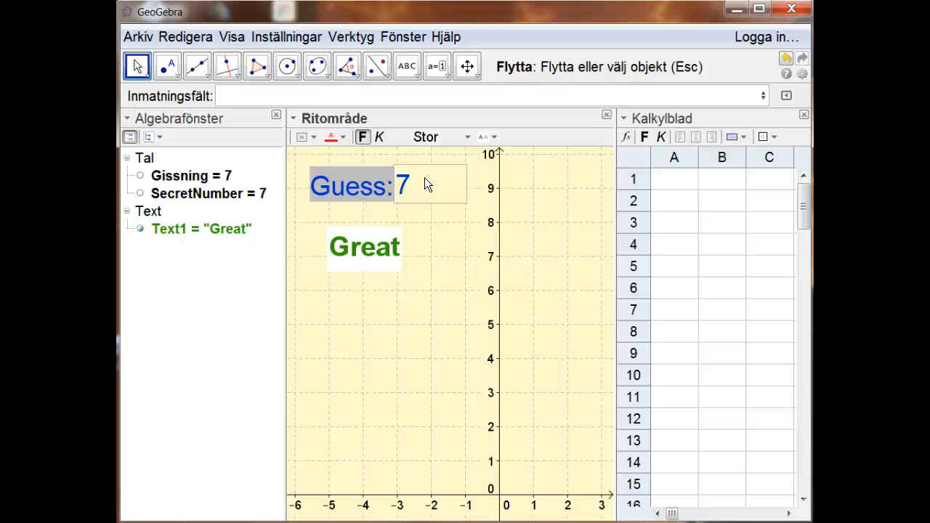
Delete the text "Great" from the drawing area.
left_click(373, 245)
left_click(423, 235)
left_click(435, 209)
left_click(438, 194)
left_click(390, 250)
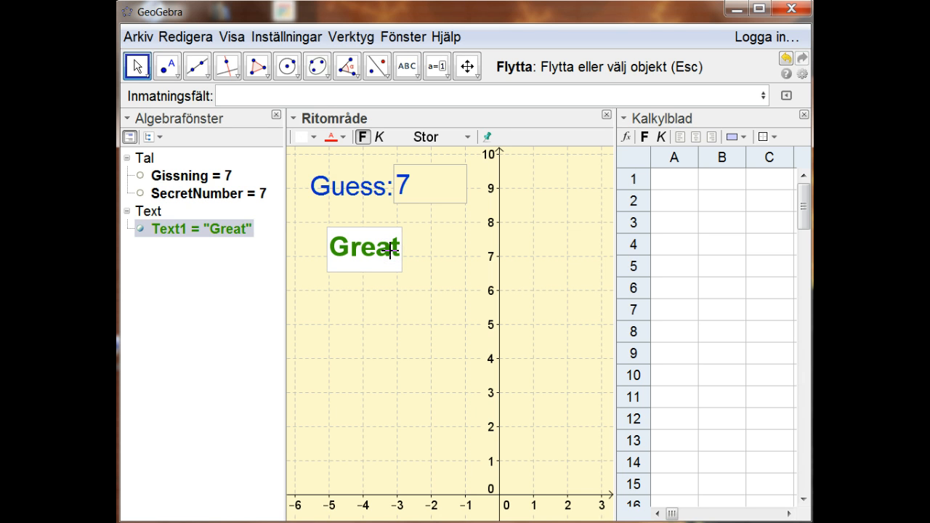
key("Delete")
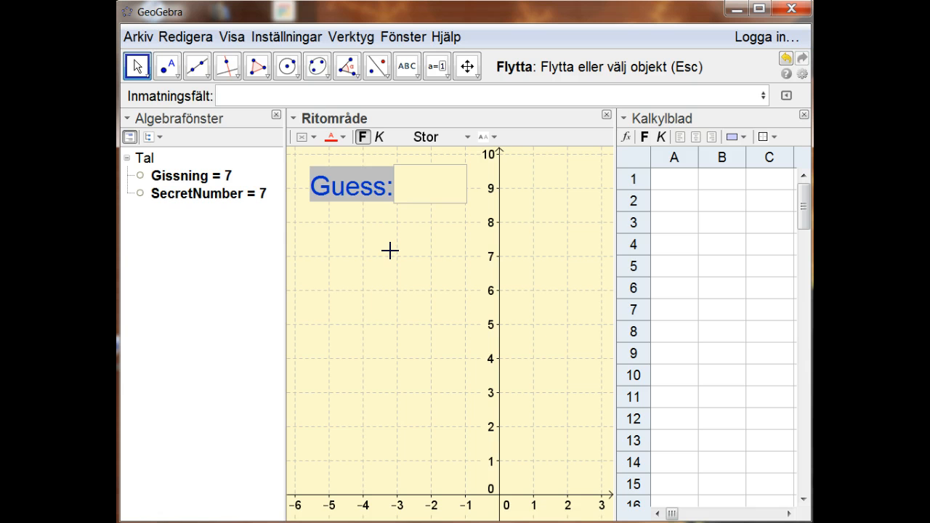
Start a three-argument Om command in the input field with the condition Gissning = SecretNumber.
left_click(323, 99)
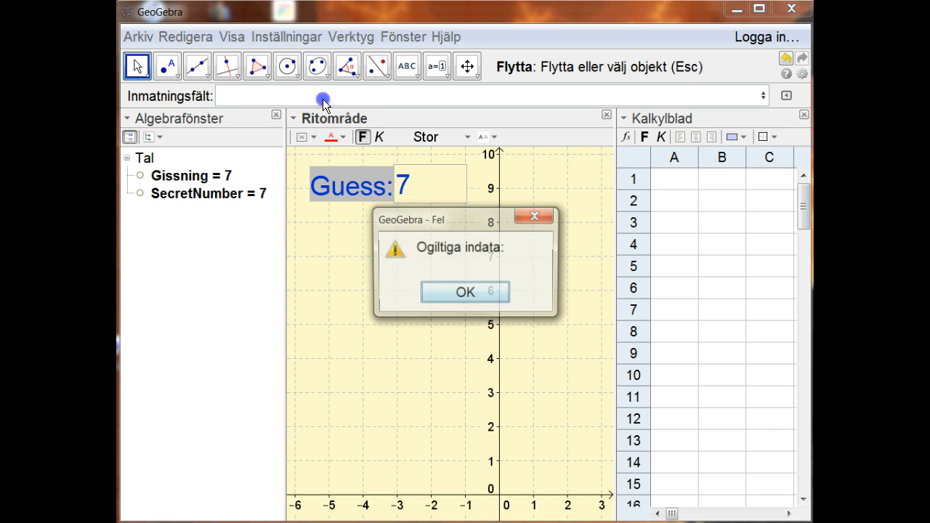
key("Return")
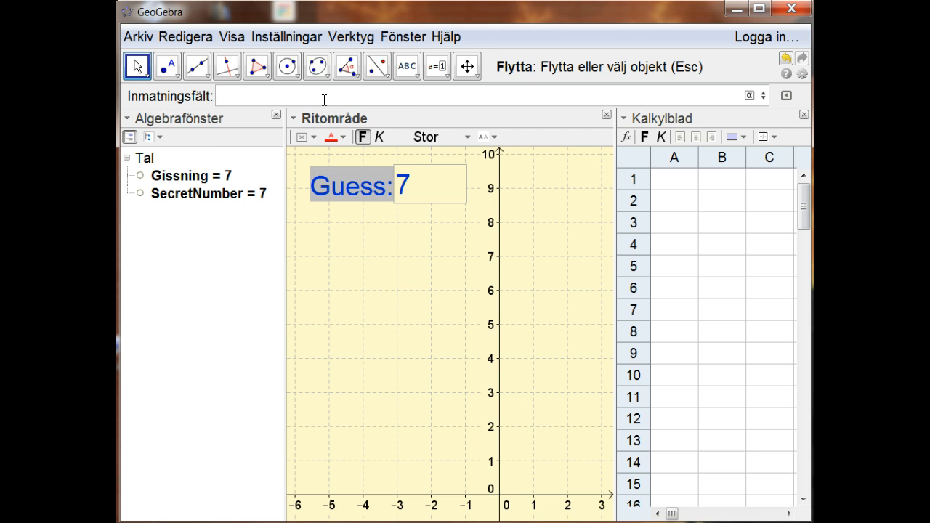
type("Om")
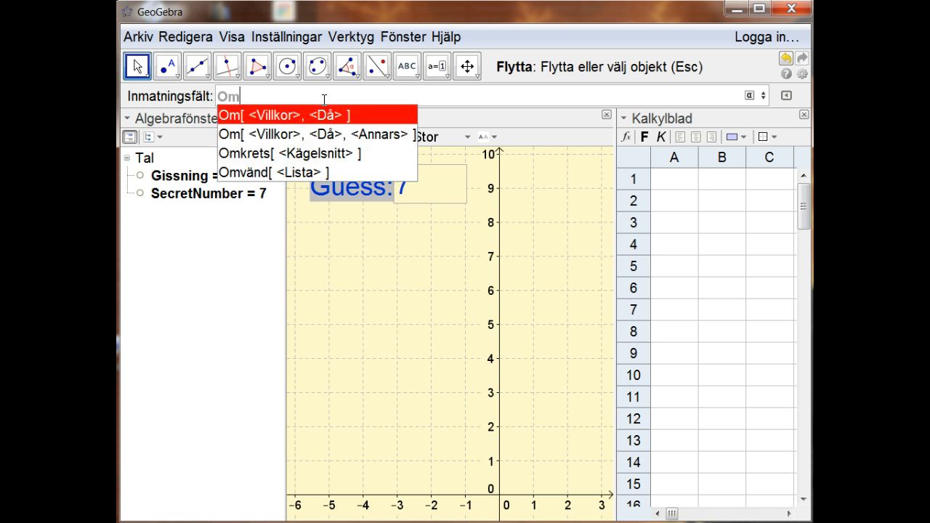
key("Down")
key("Return")
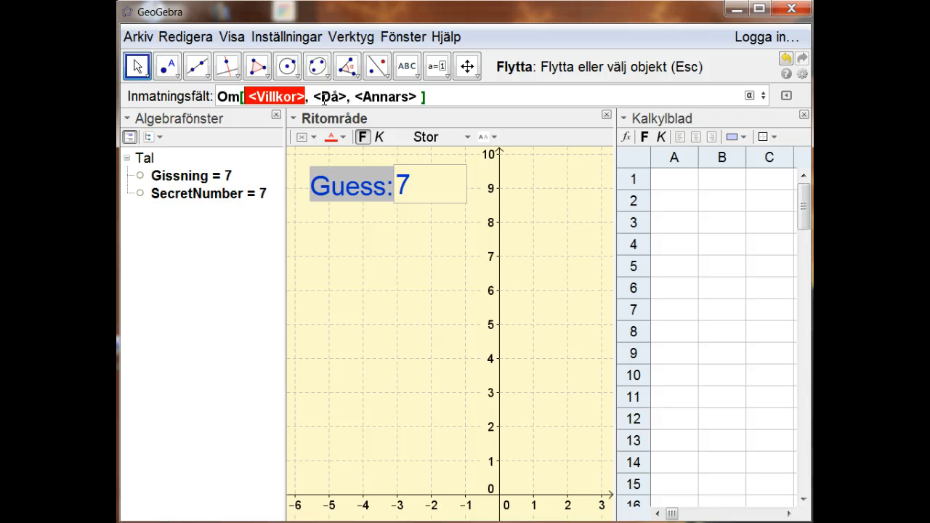
key("BackSpace")
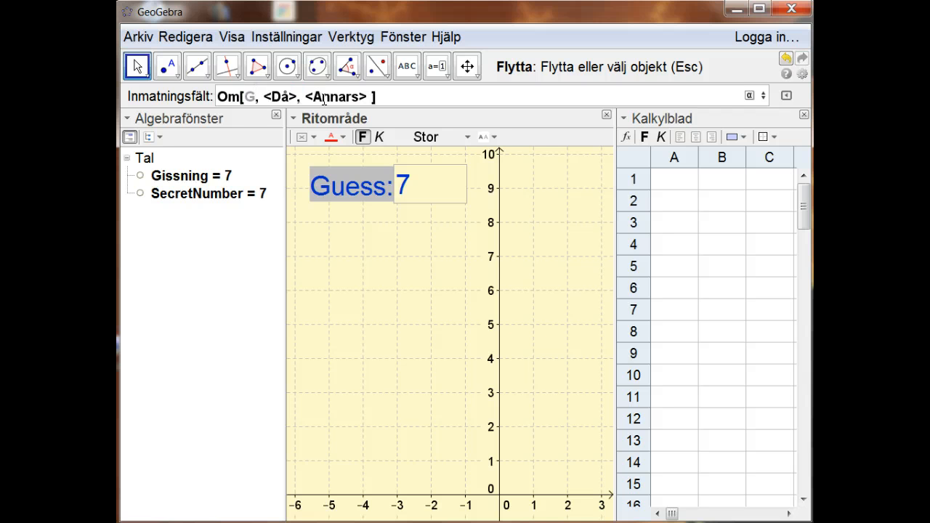
type("Gissning ")
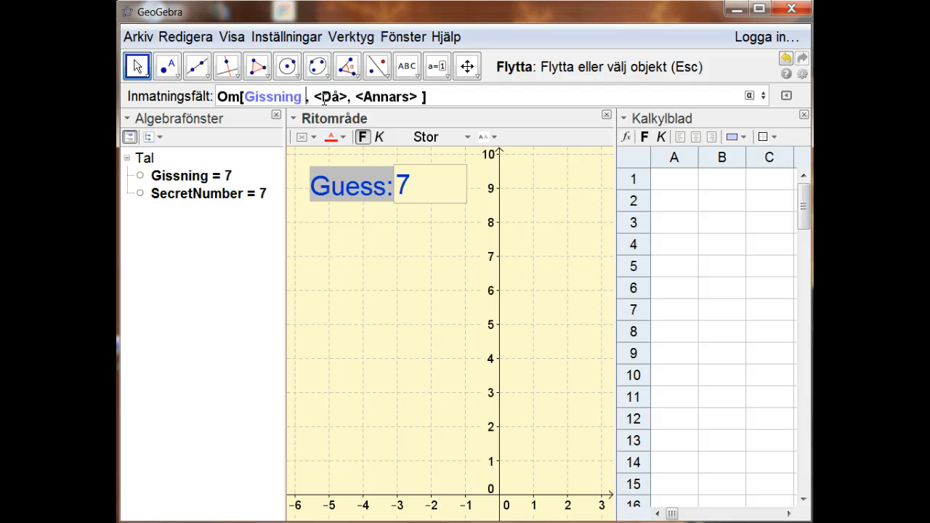
type("= S")
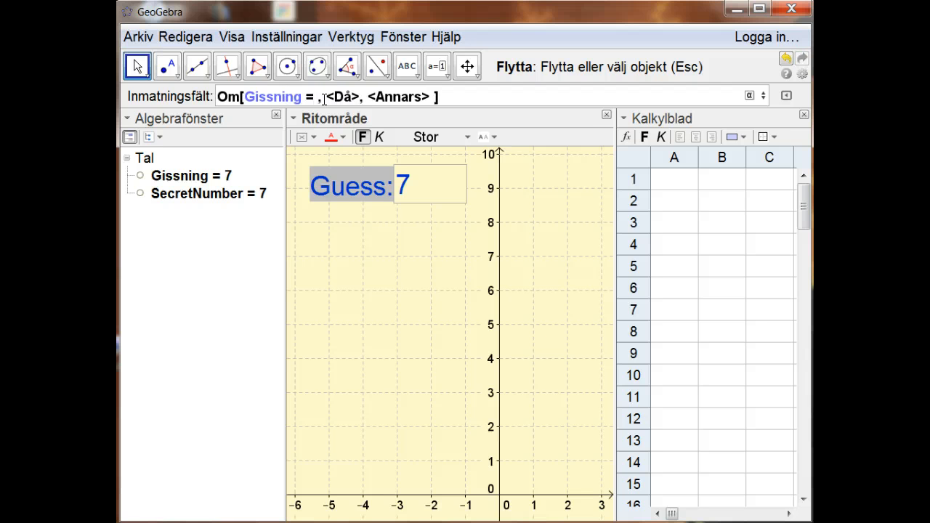
type("ecret")
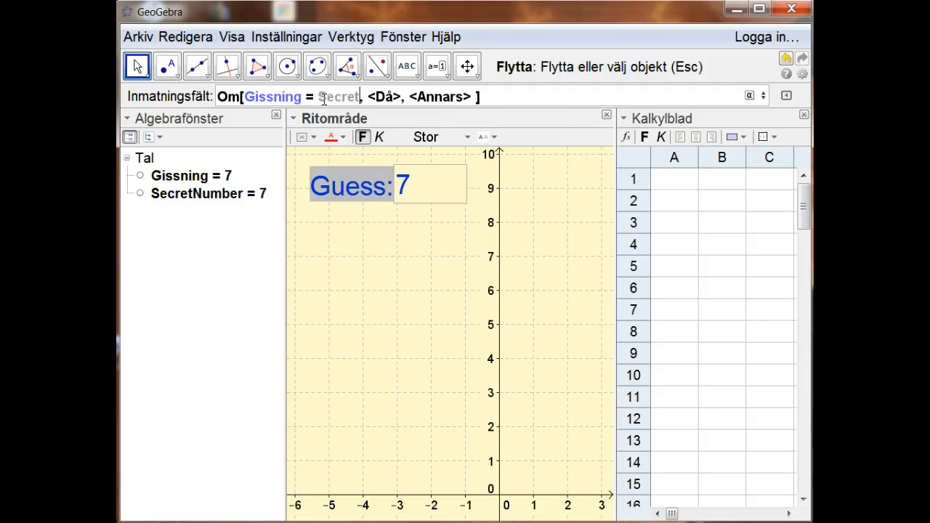
key("BackSpace")
type("Number")
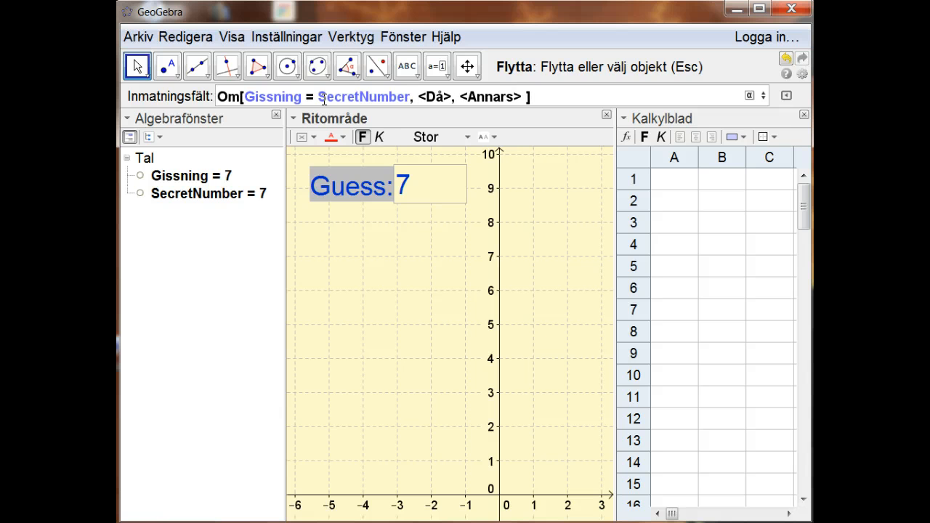
Fill in "Great" as the Om command's then-result and "Not so great" as its else-result.
key("Tab")
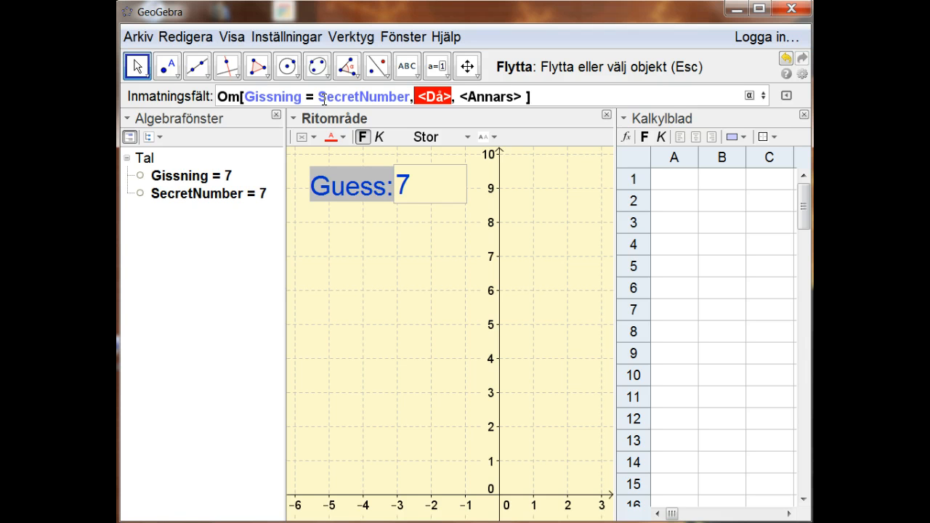
type("\"")
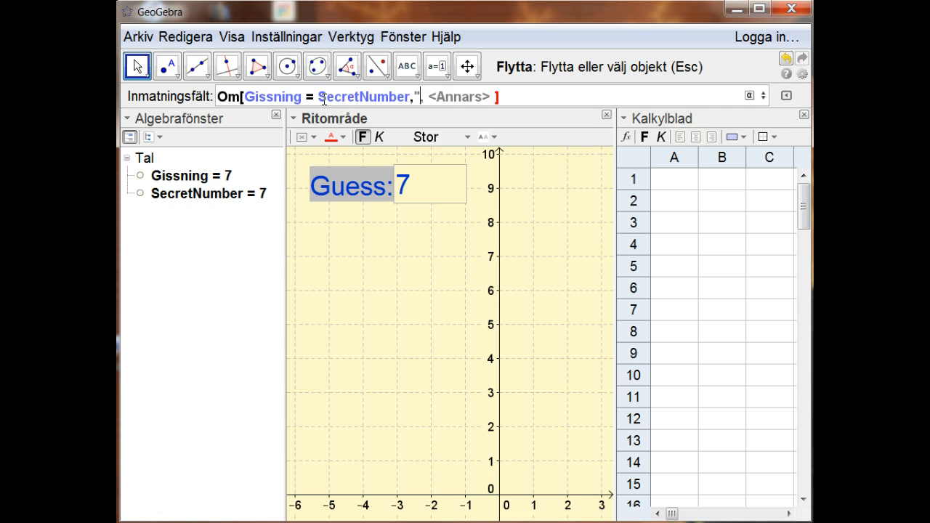
type("Great\"")
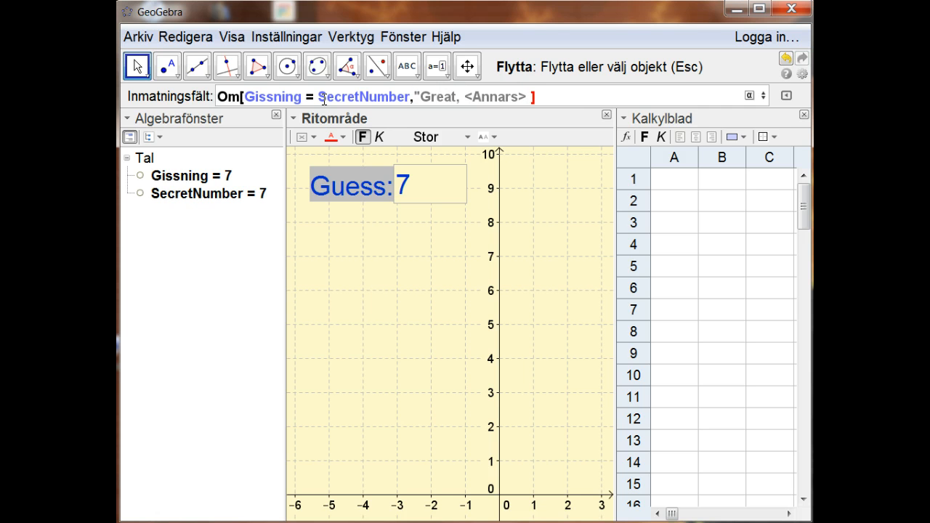
key("Tab")
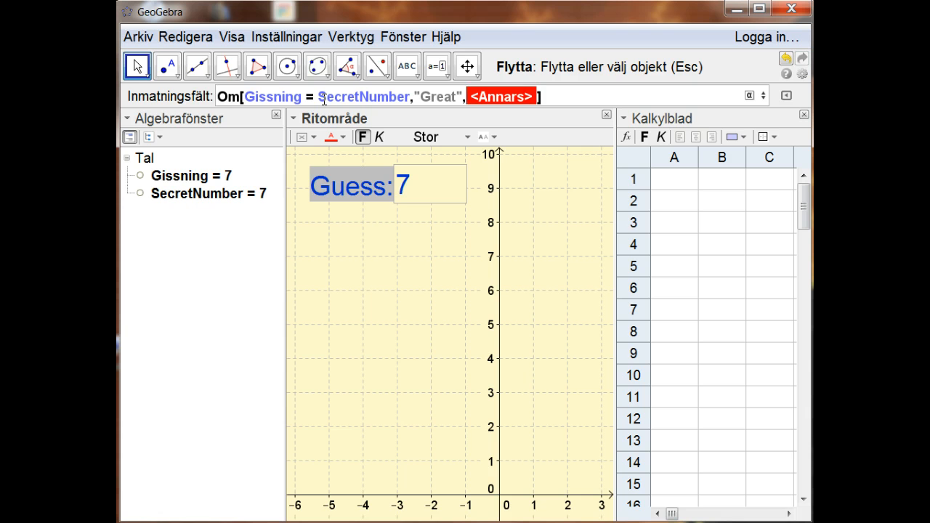
type("\"")
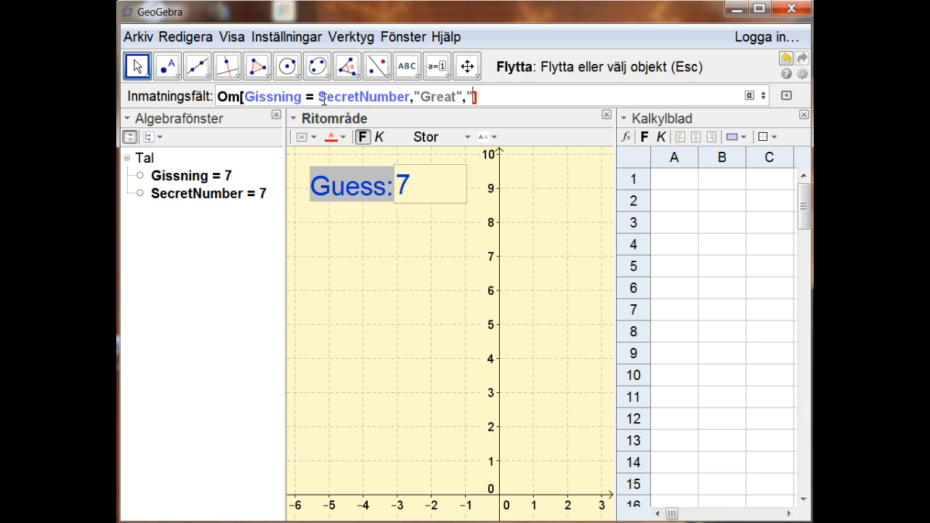
type("Not so great\"")
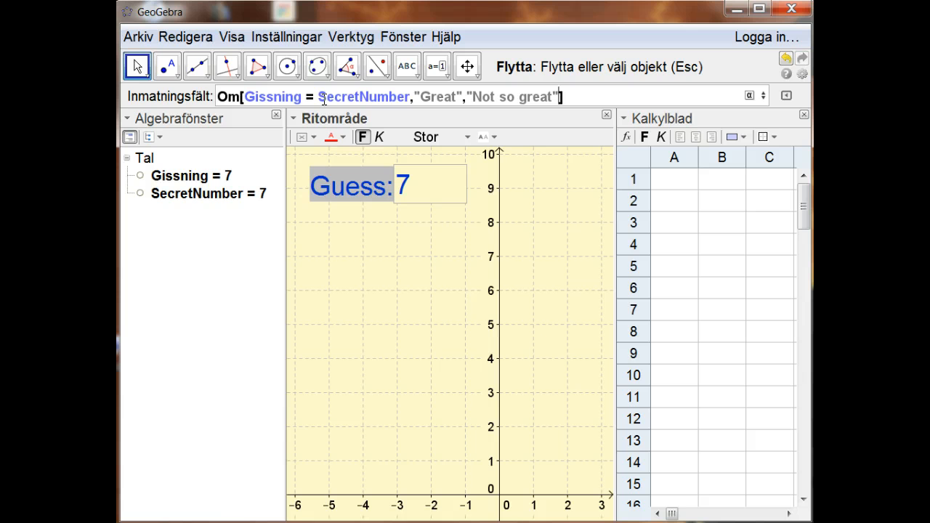
Assign the Om command to the name Reesult by putting "Reesult =" before it, and try to submit it.
key("ctrl+Left")
key("ctrl+Left")
key("ctrl+Left")
key("ctrl+Left")
key("ctrl+Left")
key("ctrl+Left")
key("ctrl+Left")
type("Rees")
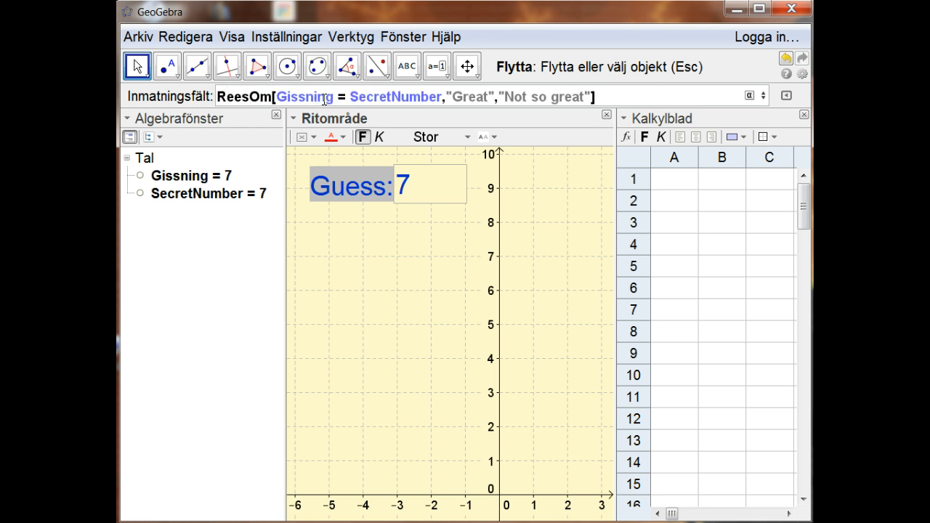
type("ult")
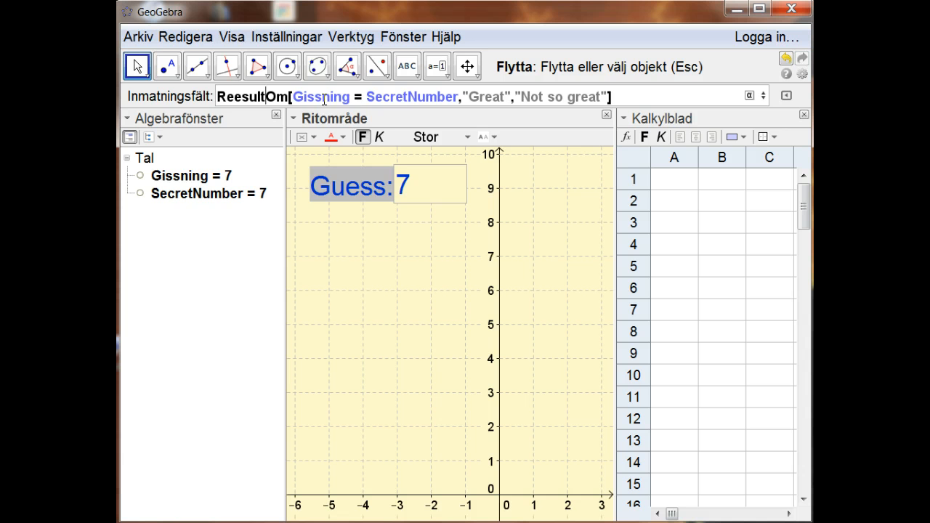
type(" =")
key("End")
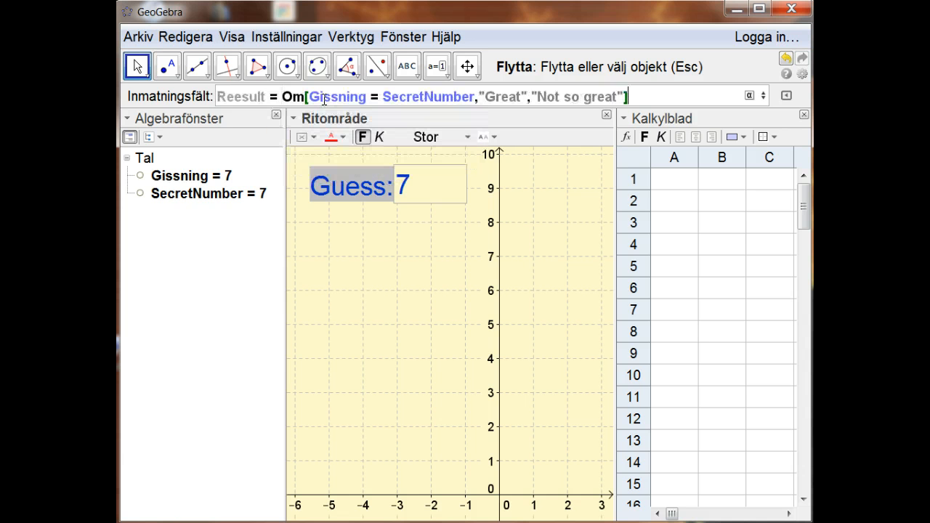
key("Return")
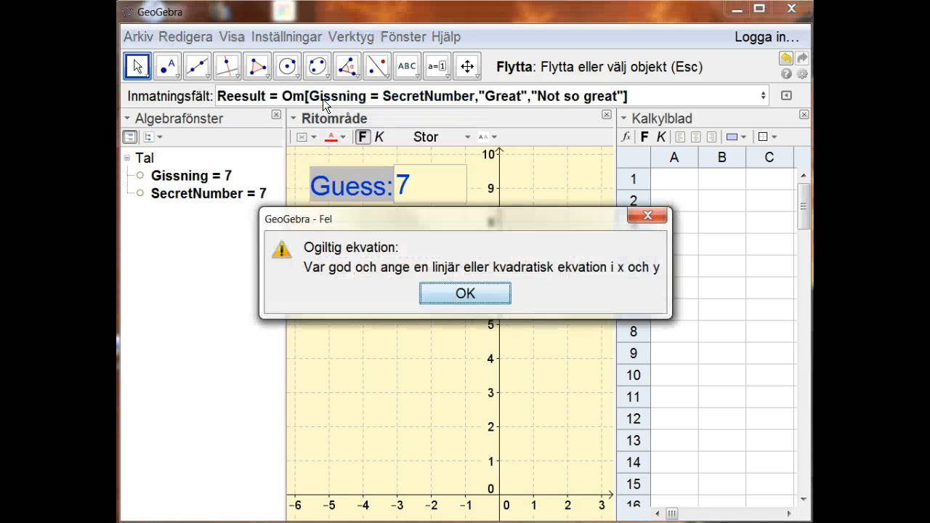
key("Return")
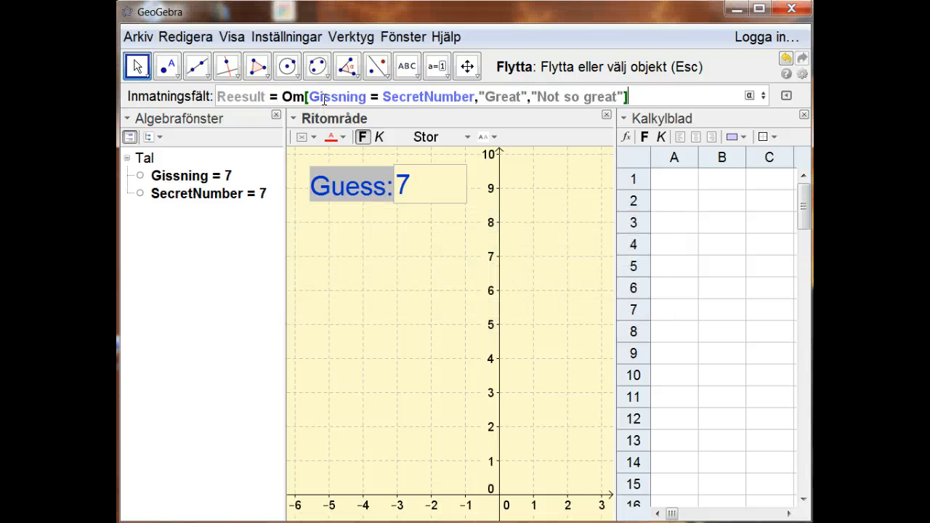
key("Return")
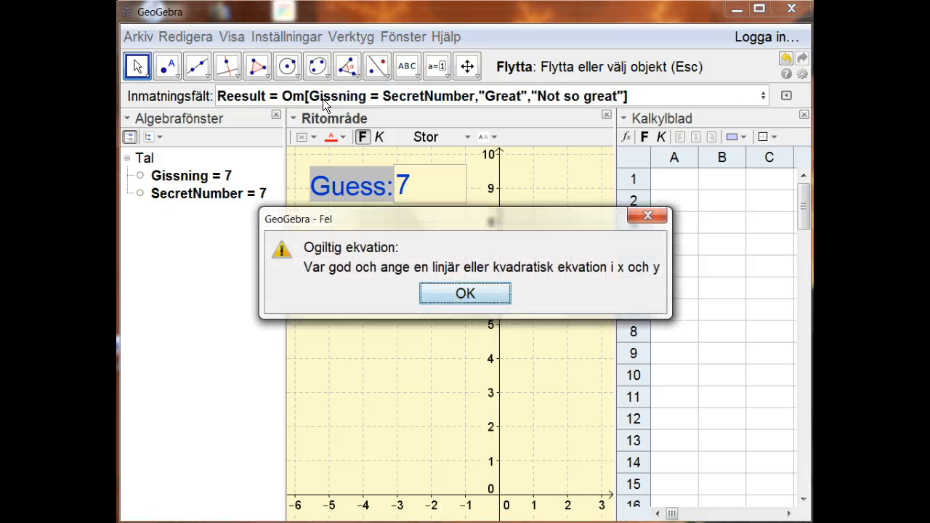
left_click(324, 212)
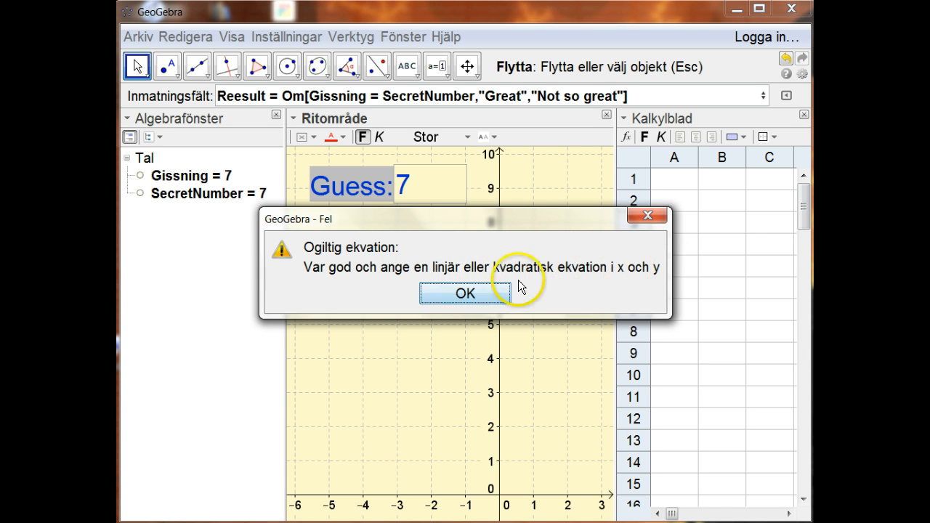
left_click(491, 291)
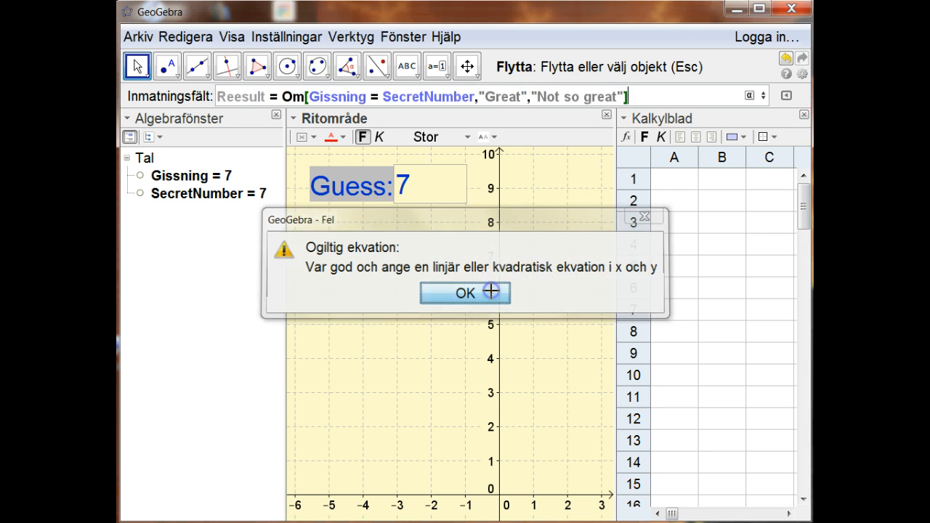
Change the condition in the Om command to Gissning == SecretNumber and create the text object.
left_click(378, 97)
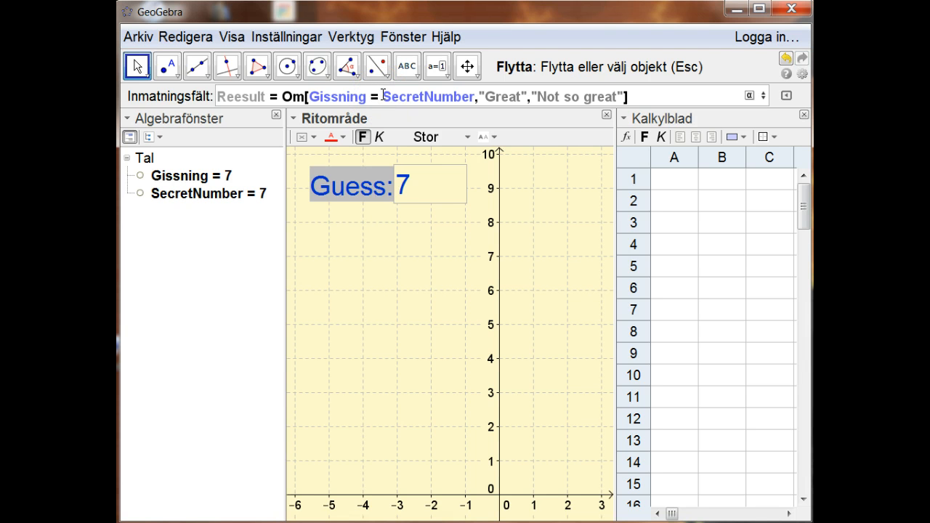
type("=")
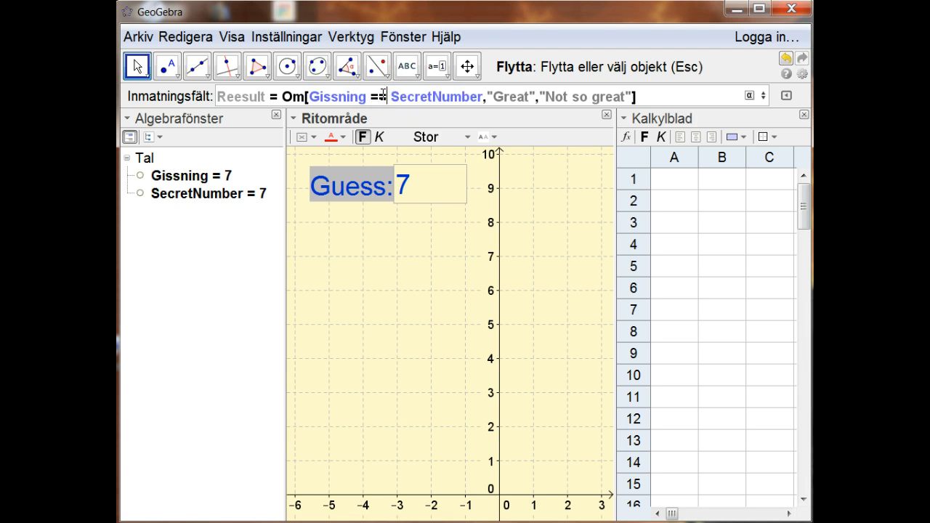
left_click(644, 97)
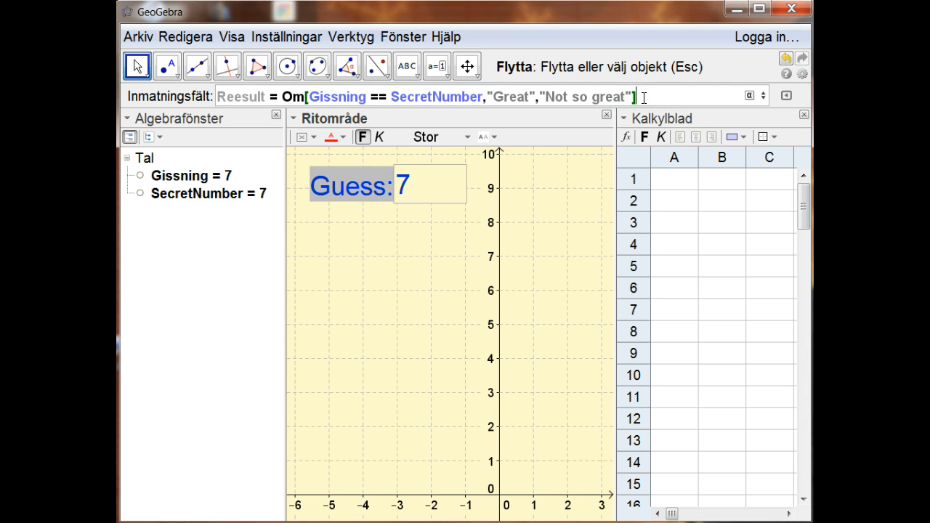
key("Return")
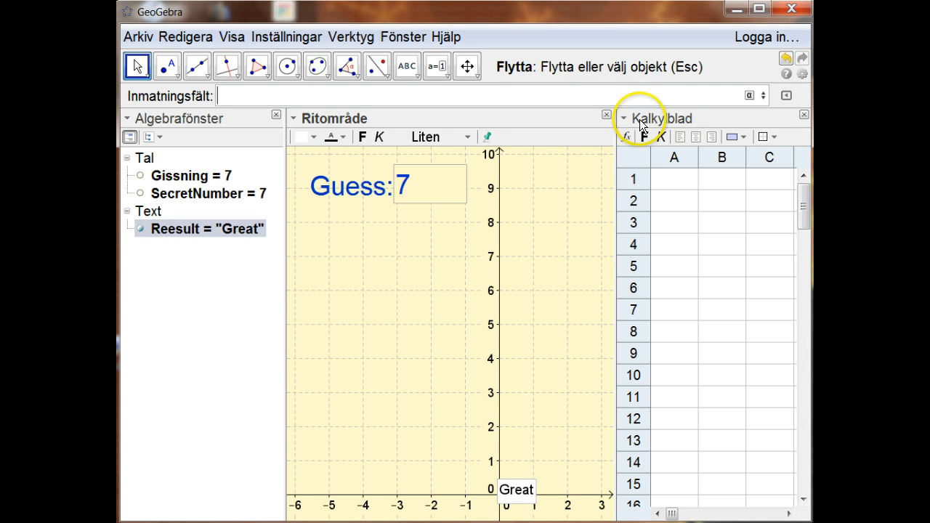
Move the Reesult text below the Guess input box, to about (-5, 7), and format it as Stor size and bold.
left_click_drag(520, 495, 351, 270)
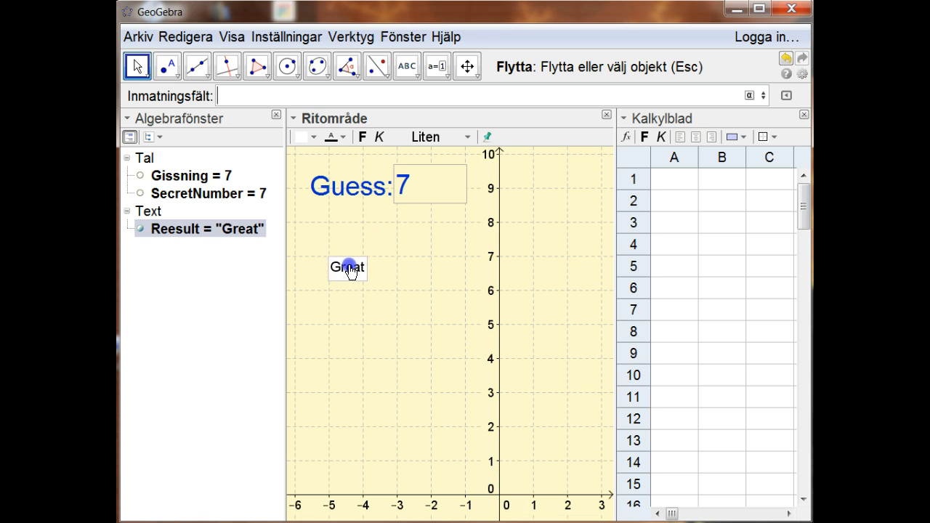
right_click(352, 269)
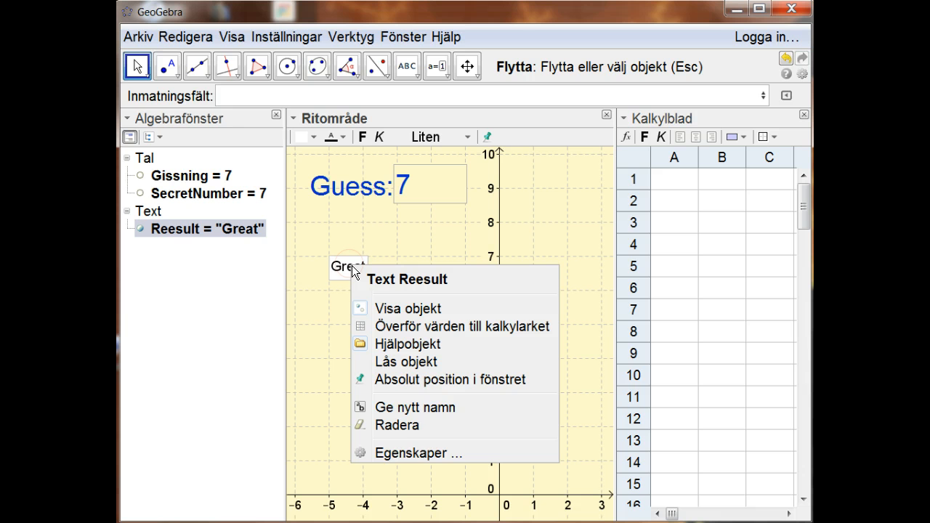
left_click(401, 455)
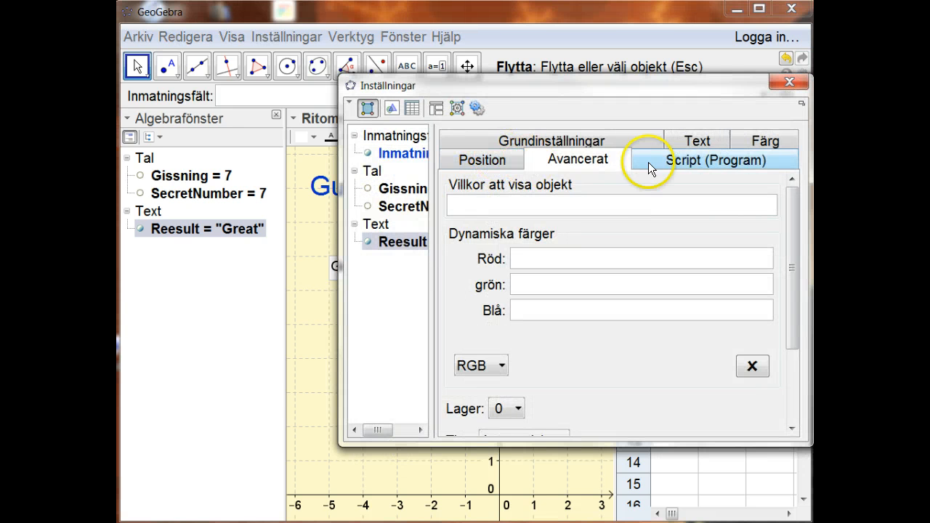
left_click(693, 144)
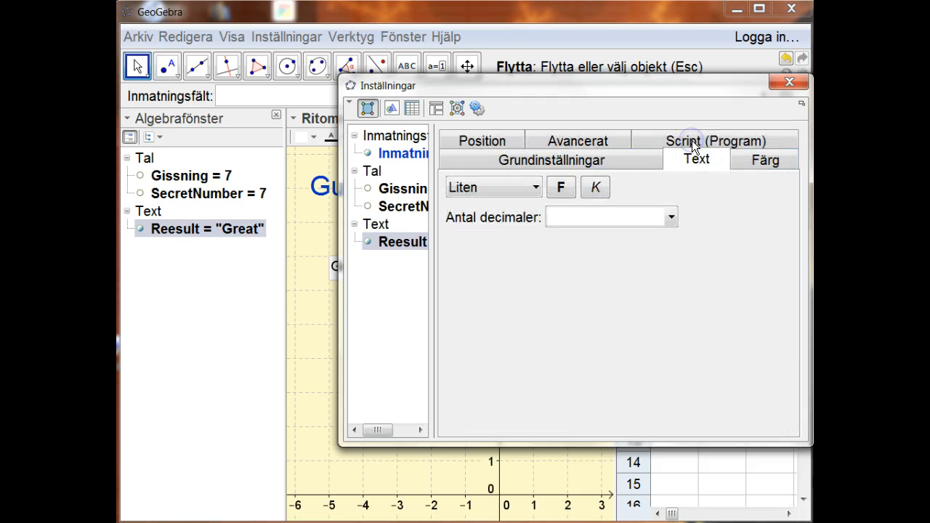
left_click(537, 188)
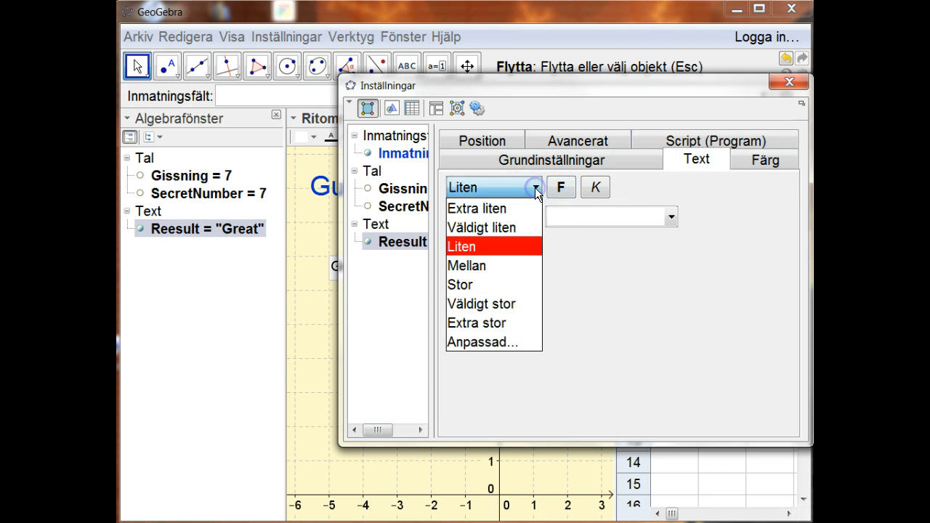
left_click(485, 290)
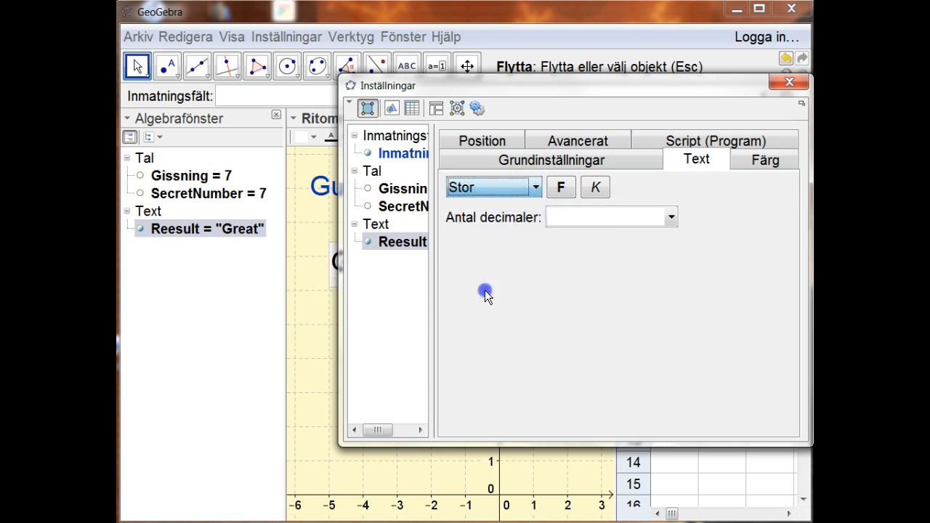
left_click(561, 188)
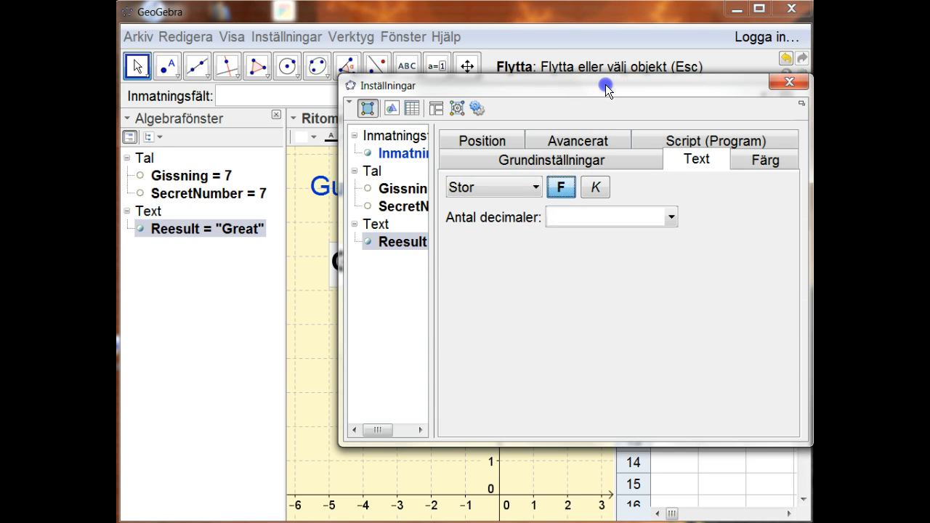
left_click_drag(600, 84, 587, 114)
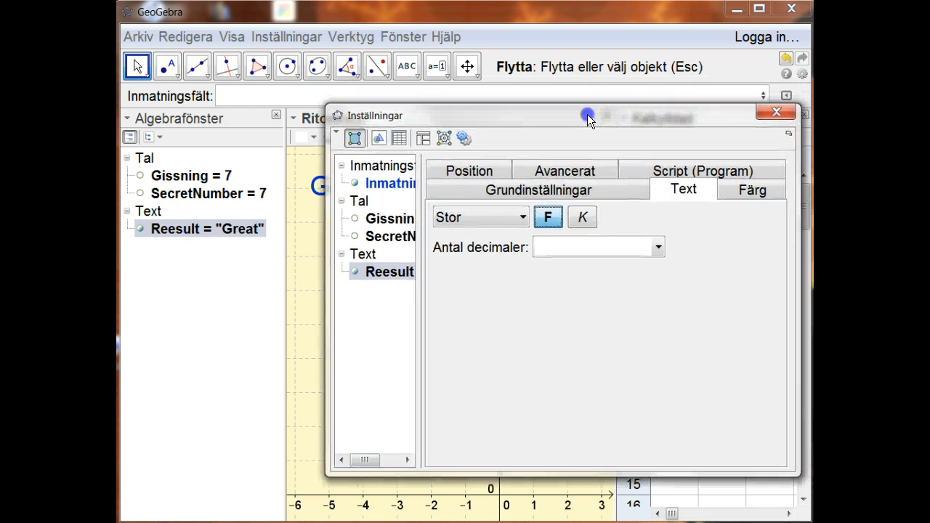
Enter Om[Gissning == SecretNumber,1,0] as the green dynamic colour of the Reesult text.
left_click(569, 169)
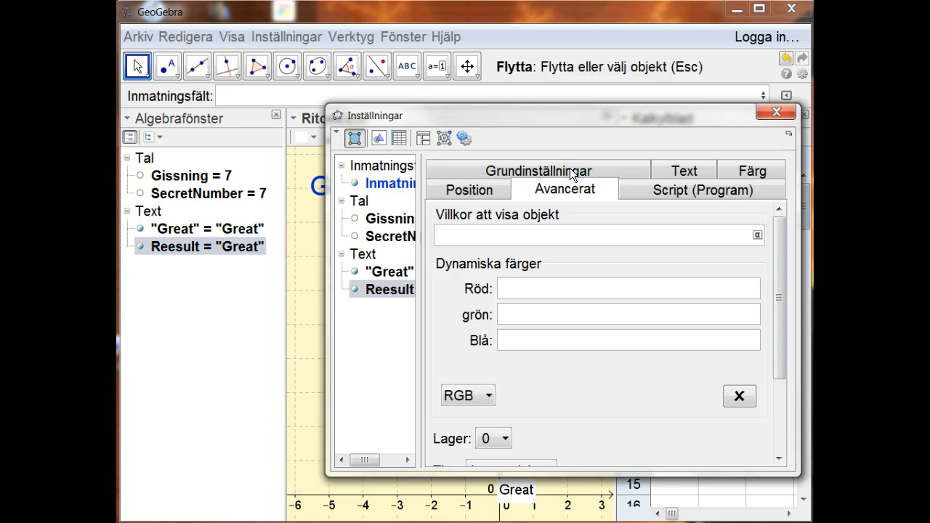
left_click(474, 231)
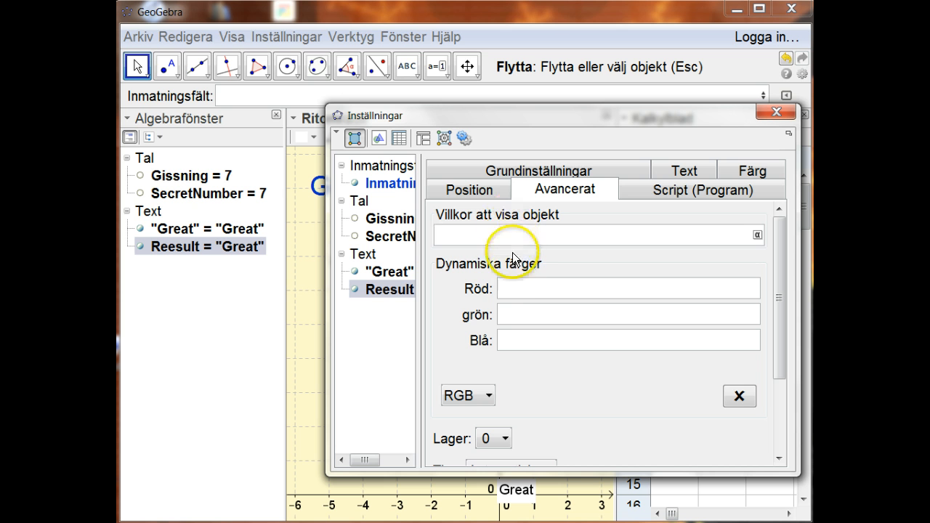
left_click(513, 284)
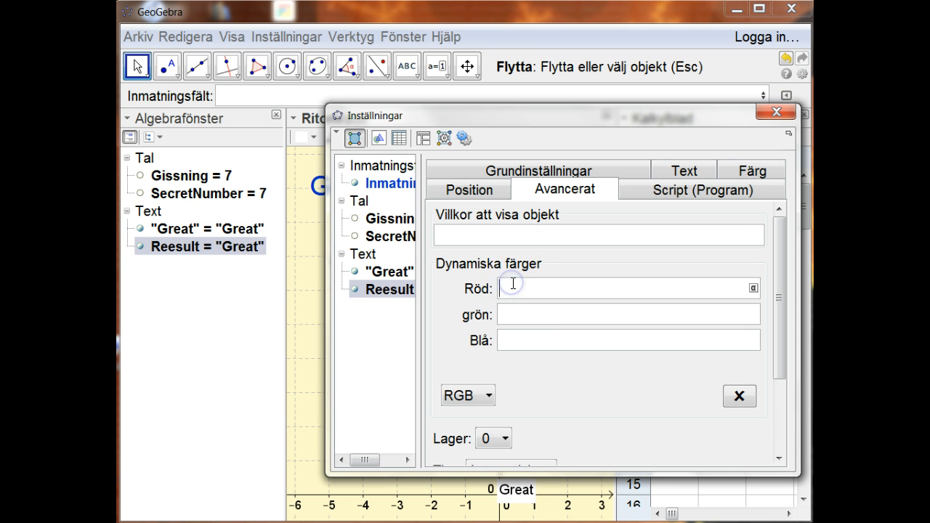
left_click(509, 318)
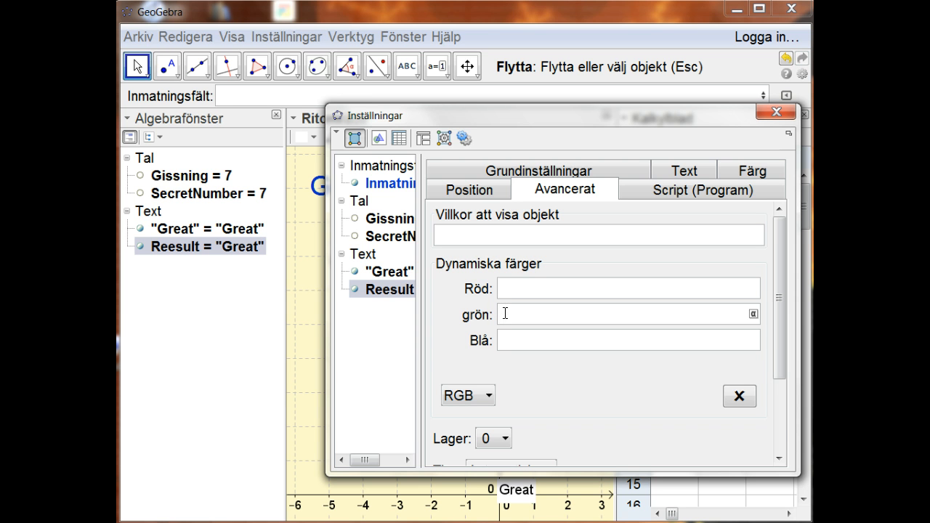
type("Om[gissning")
key("BackSpace")
key("BackSpace")
key("BackSpace")
key("BackSpace")
key("BackSpace")
key("BackSpace")
key("BackSpace")
key("BackSpace")
type("Gissning ==")
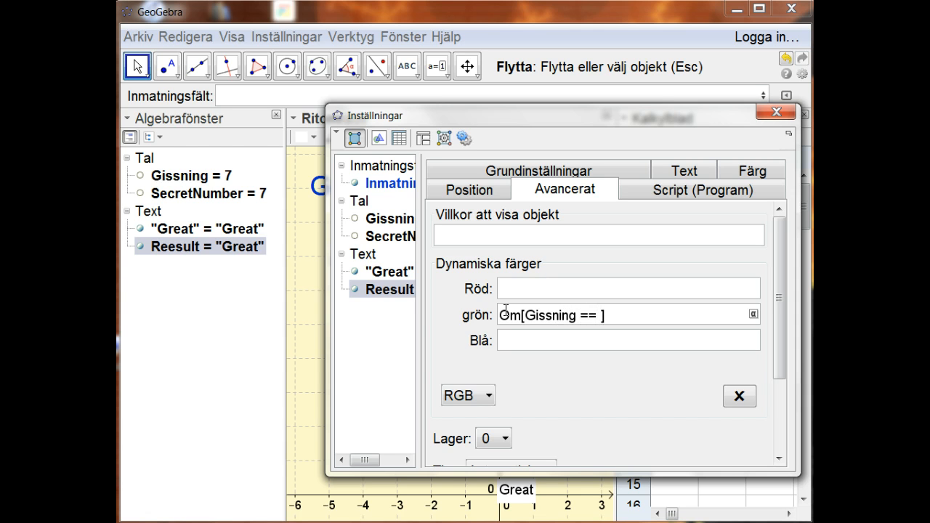
type(" SecretNumber")
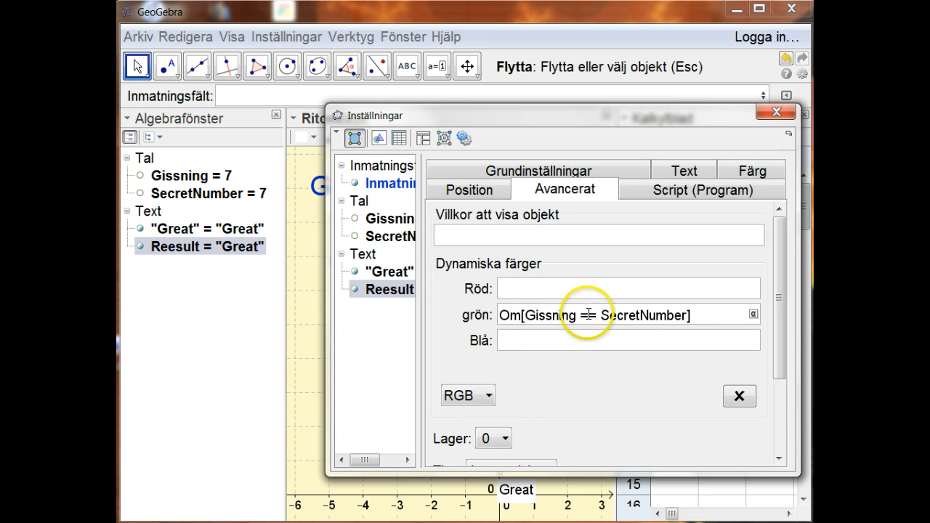
type(",")
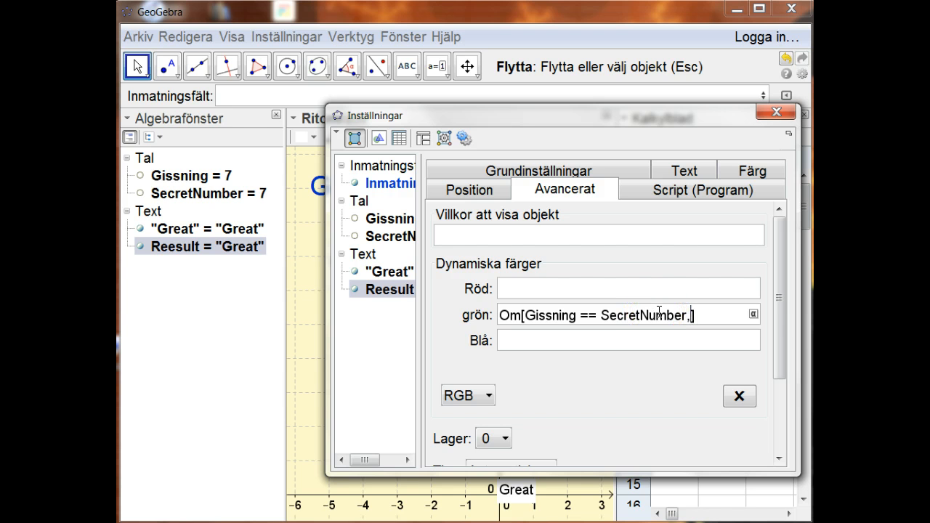
type("1,0")
Copy the whole Om expression from the green dynamic colour and apply it there.
key("shift+Left")
key("shift+Left")
key("shift+Left")
key("shift+Left")
key("shift+Left")
key("shift+Left")
key("shift+Left")
key("shift+Left")
key("shift+Left")
key("shift+Left")
key("shift+Left")
key("shift+Left")
key("shift+Left")
key("shift+Left")
key("shift+Left")
key("shift+Left")
key("shift+Left")
key("shift+Left")
key("shift+Left")
key("shift+Left")
key("ctrl+c")
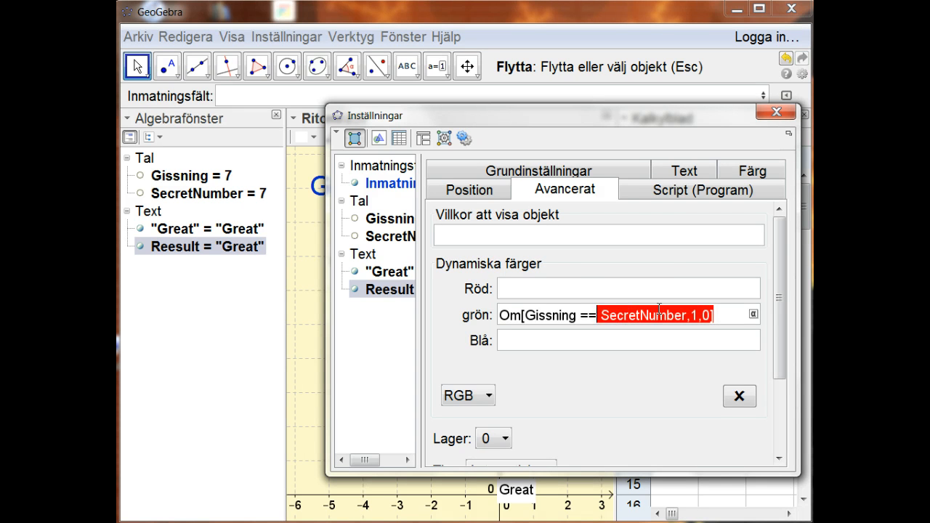
key("Right")
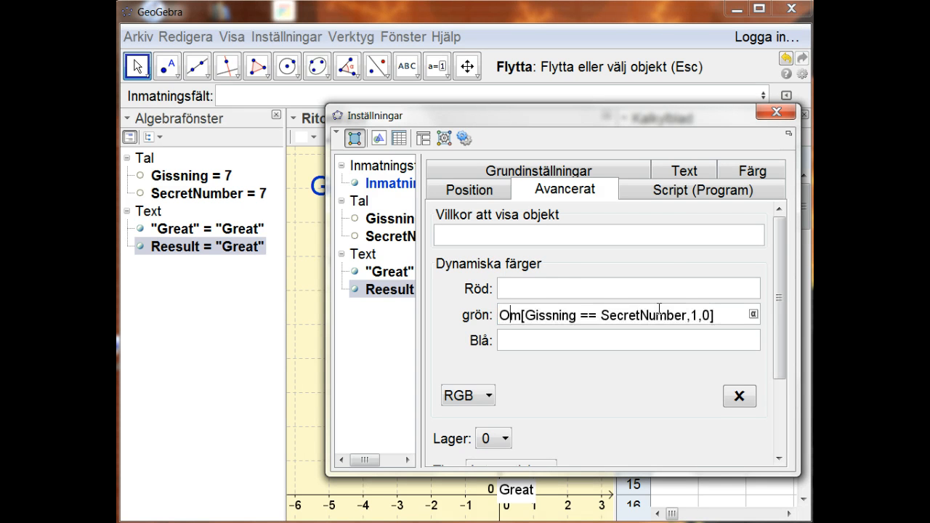
key("Tab")
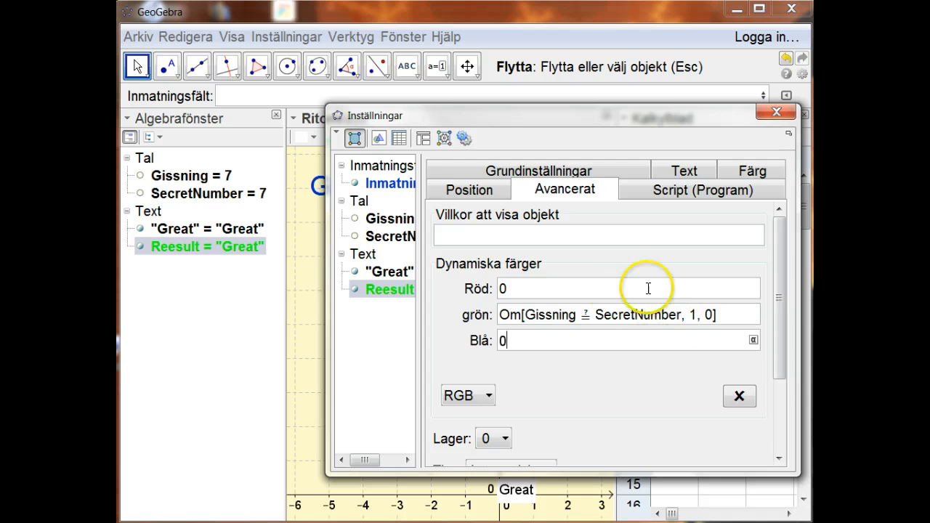
Set Reesult's red dynamic colour to Om[Gissning == SecretNumber,0,1] by reusing the copied expression, and close the settings.
left_click(608, 295)
key("BackSpace")
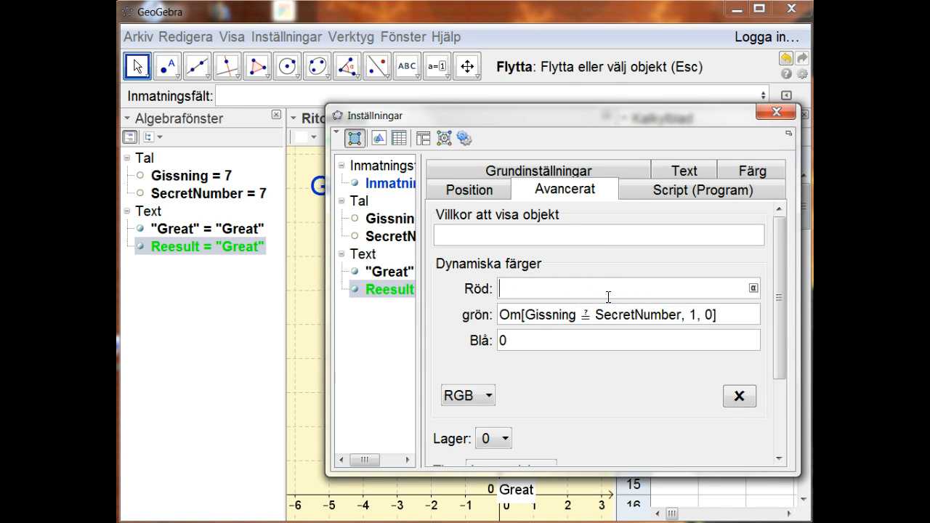
key("ctrl+v")
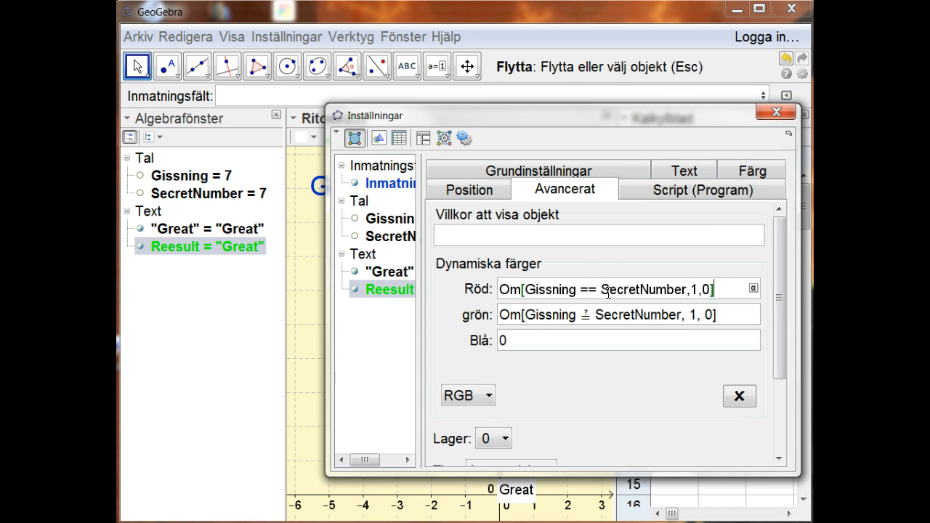
key("Left")
key("BackSpace")
key("BackSpace")
key("BackSpace")
type("0,1")
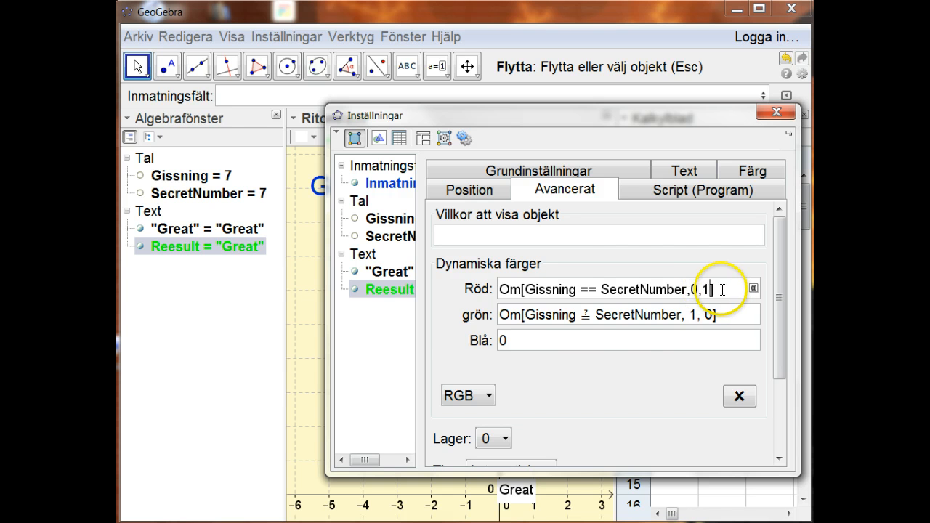
key("Tab")
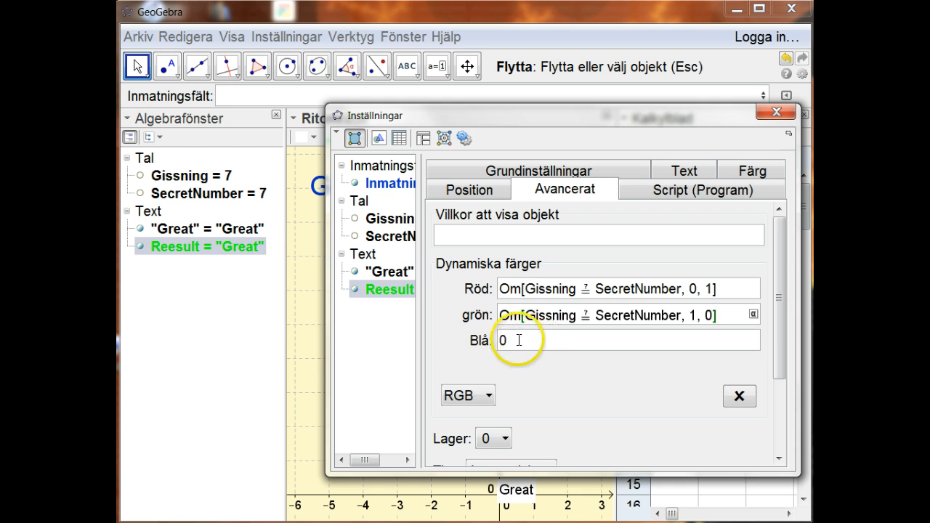
left_click(777, 113)
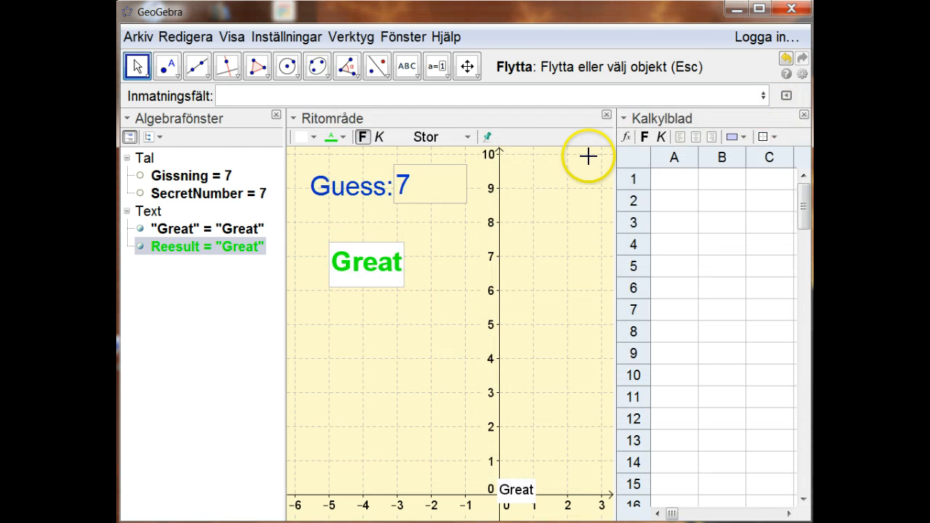
Test the text's conditional colouring by entering 6 and 7 as guesses in the Guess input box.
left_click(432, 182)
key("BackSpace")
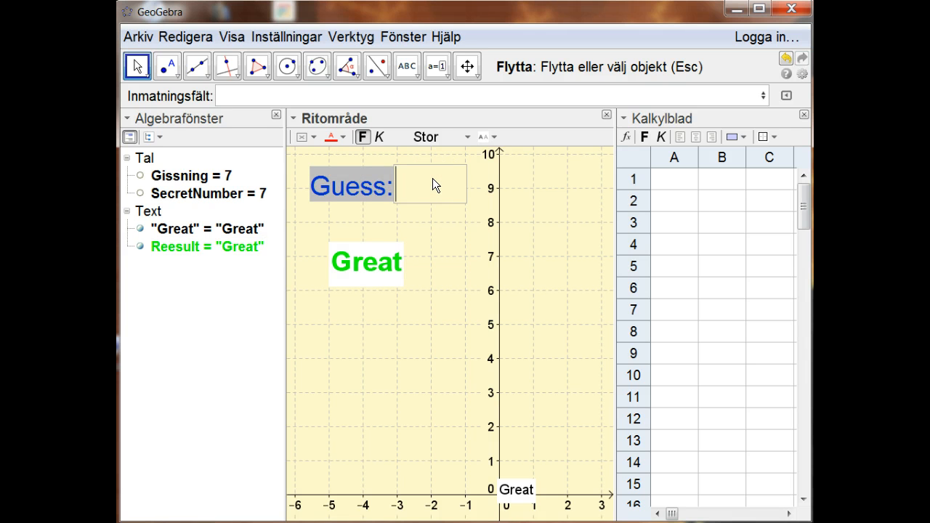
type("6")
key("Return")
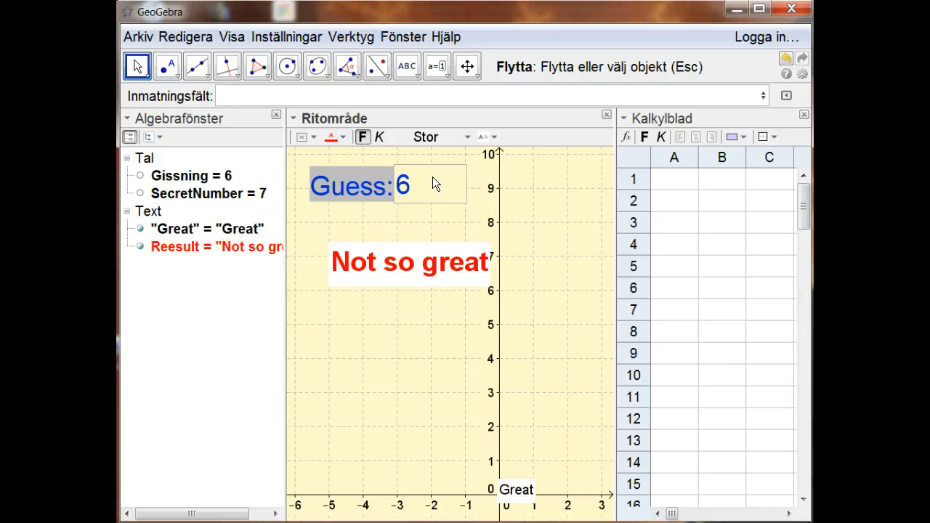
left_click(433, 181)
key("BackSpace")
type("7")
key("Return")
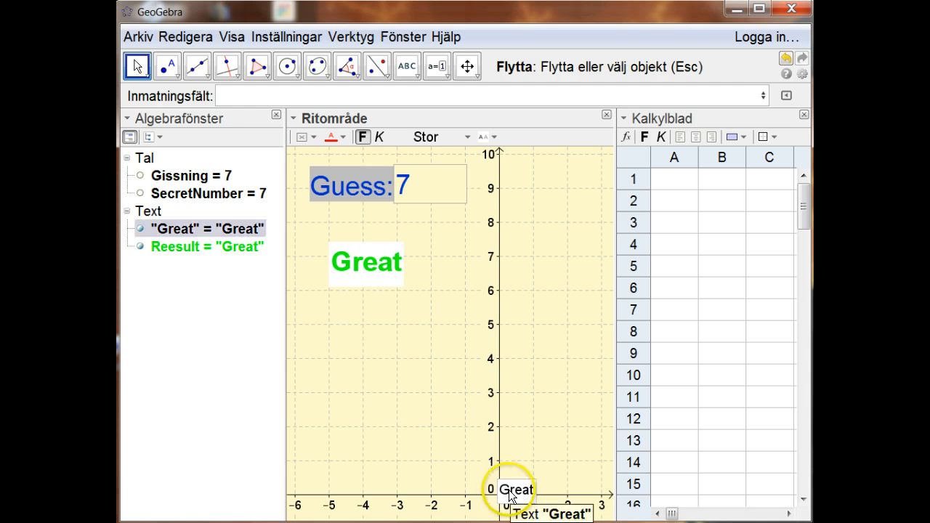
Move the small black "Great" text below the result text, to about (-5, 4.5), and hide it.
left_click_drag(508, 495, 343, 341)
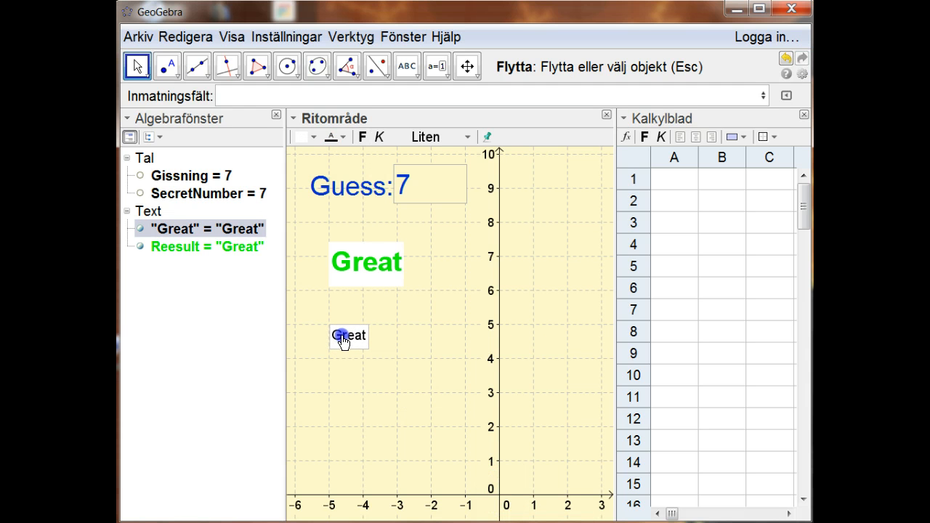
right_click(344, 342)
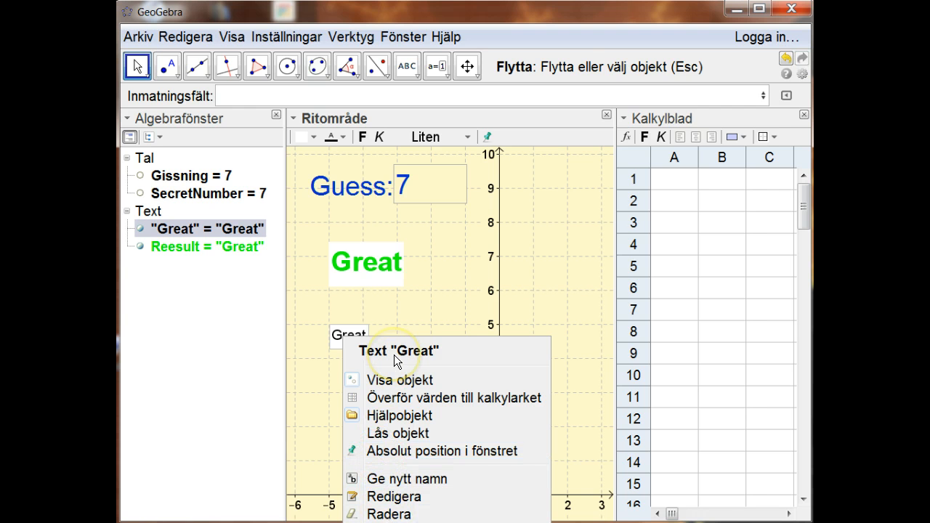
left_click(393, 384)
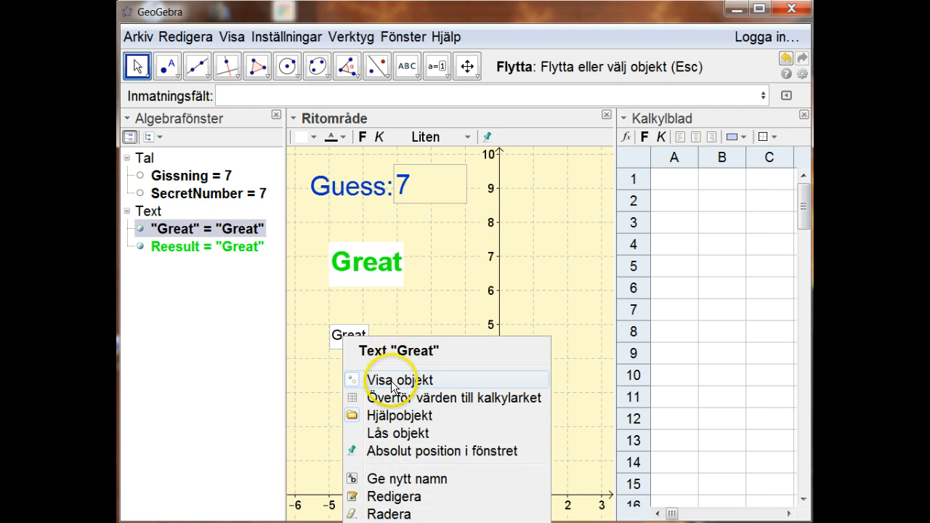
Fill spreadsheet cells A1 to A9 with the numbers 1 to 9.
left_click(670, 174)
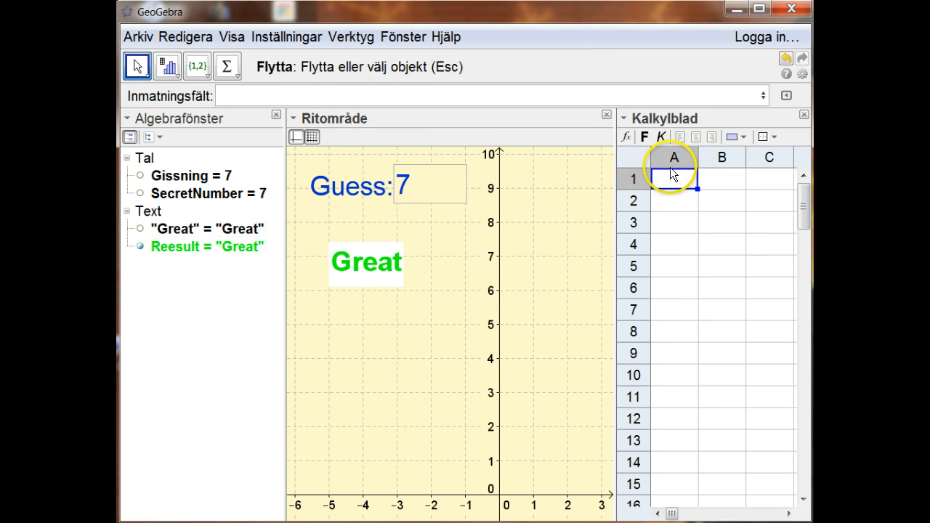
type("1 2 3 ")
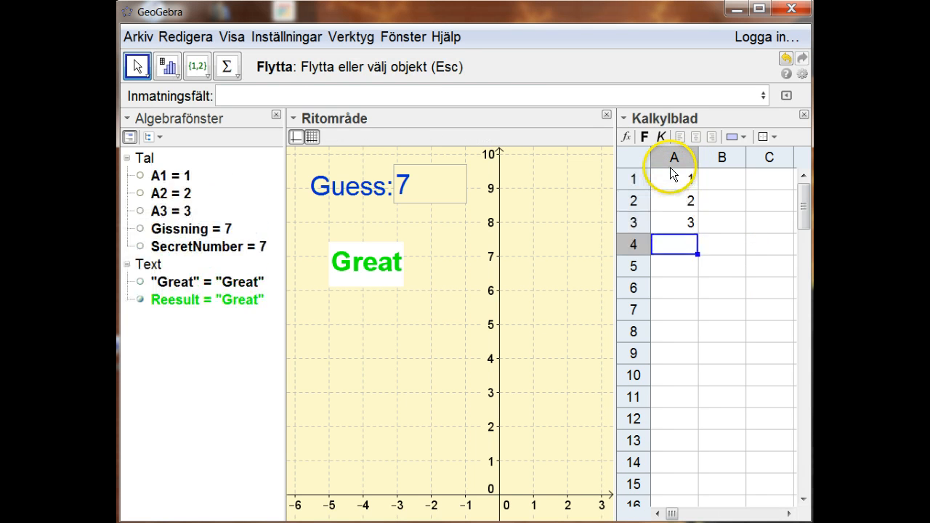
type("4 5 6 7")
key("Return")
type("8")
key("Return")
type("9")
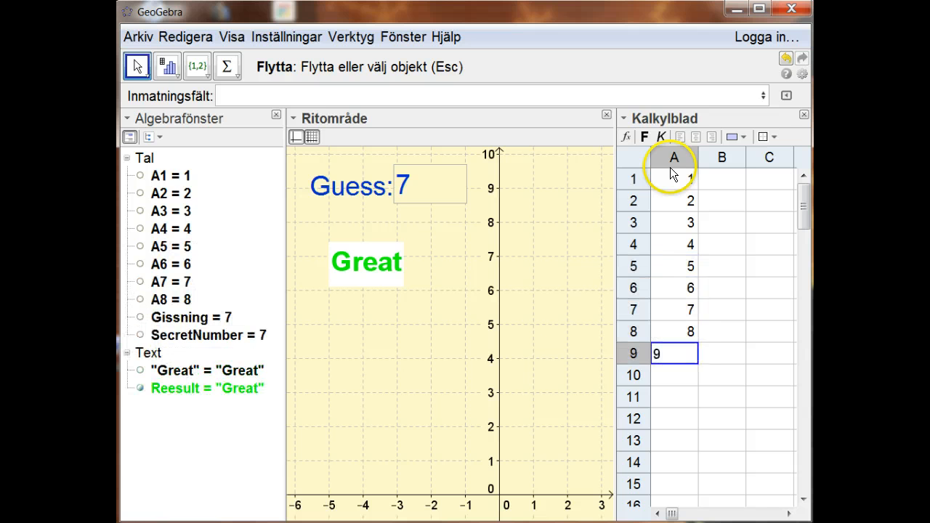
key("Return")
key("Right")
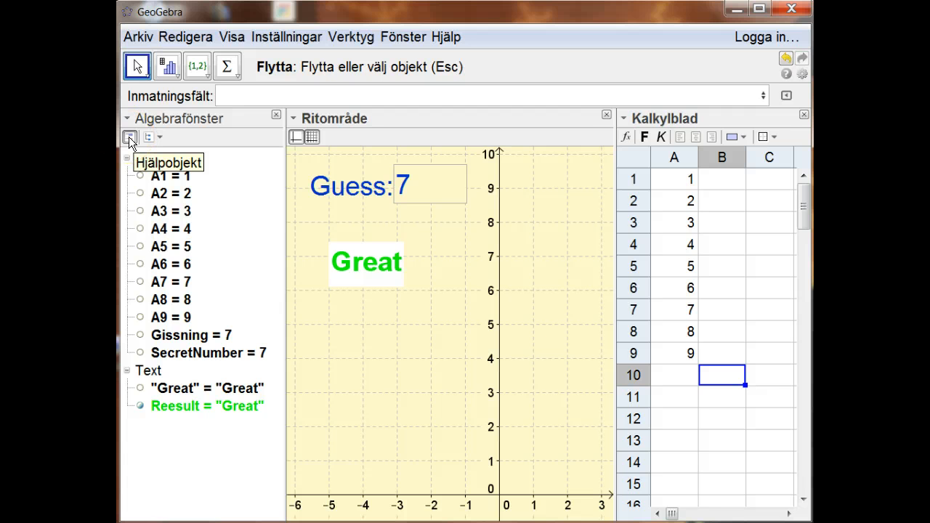
Hide the auxiliary objects in the algebra list and show them again.
left_click(130, 138)
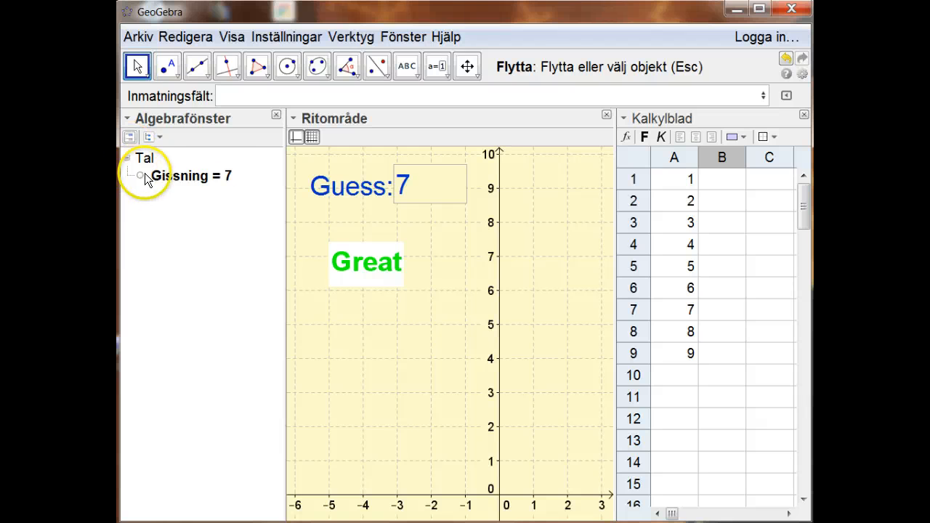
left_click(145, 179)
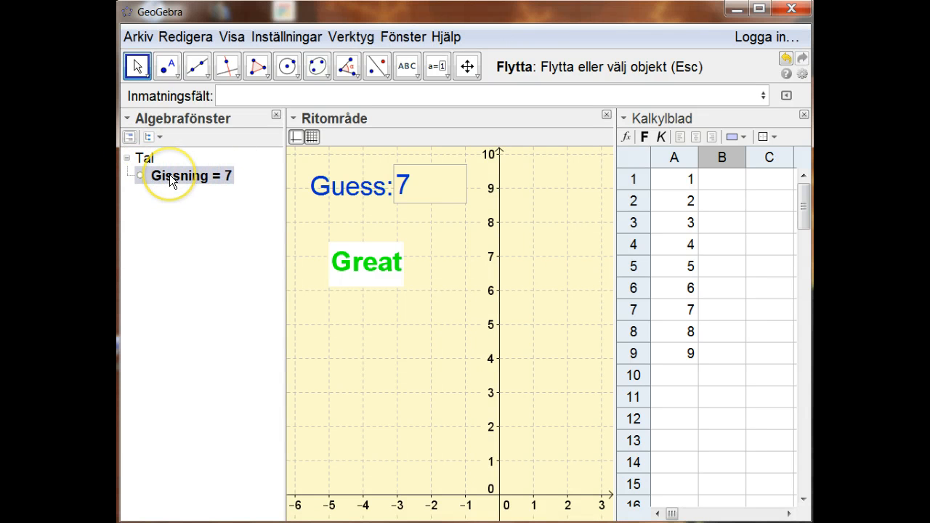
left_click(129, 138)
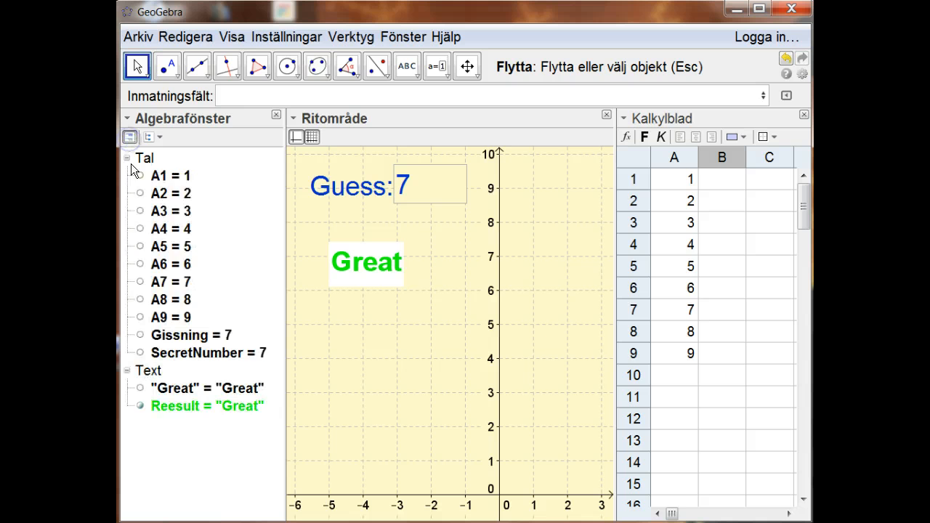
Check in SecretNumber's basic properties whether it is set as an auxiliary object, and close the settings.
right_click(188, 353)
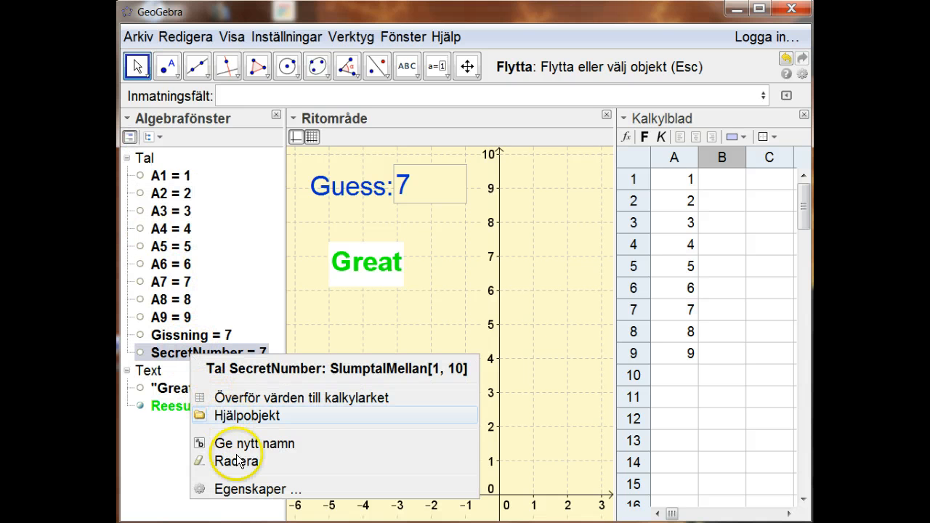
left_click(236, 490)
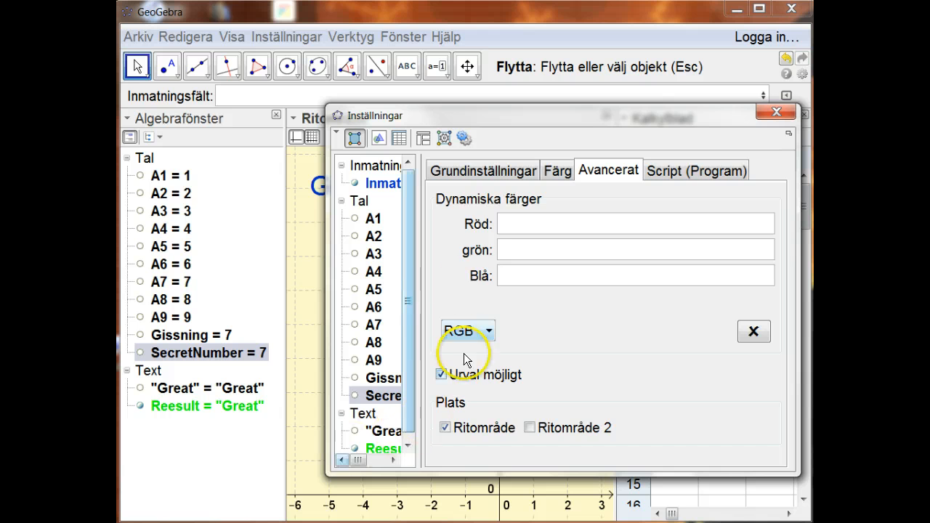
left_click(500, 173)
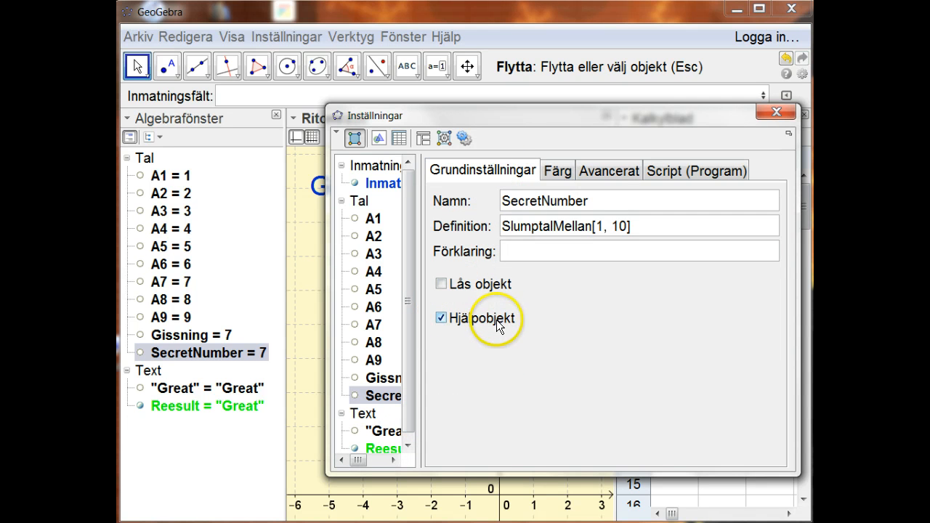
left_click(774, 111)
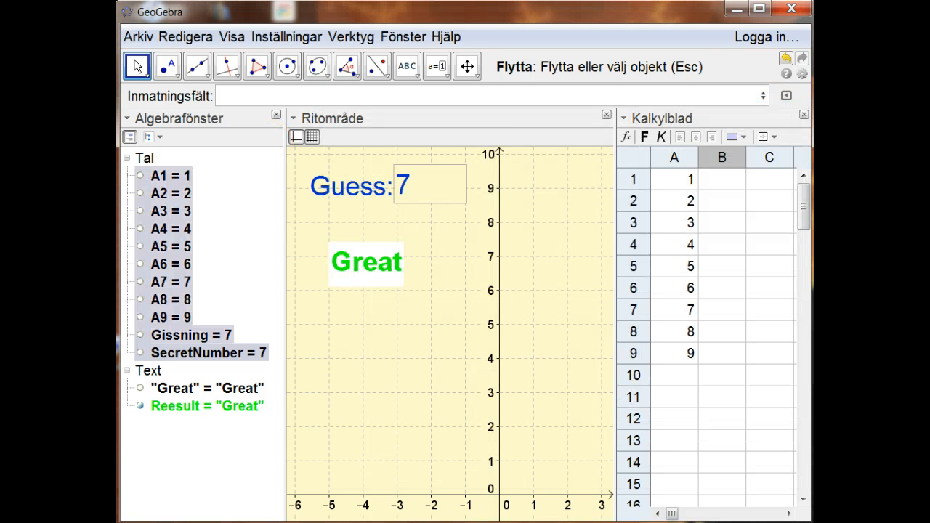
Hide the auxiliary objects in the algebra list and recompute the random numbers for a new secret number.
left_click(127, 136)
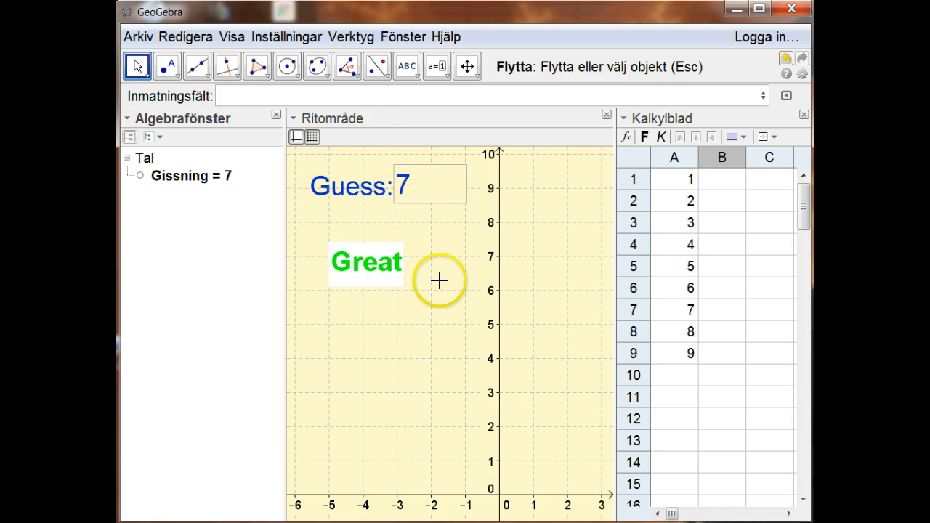
left_click(444, 177)
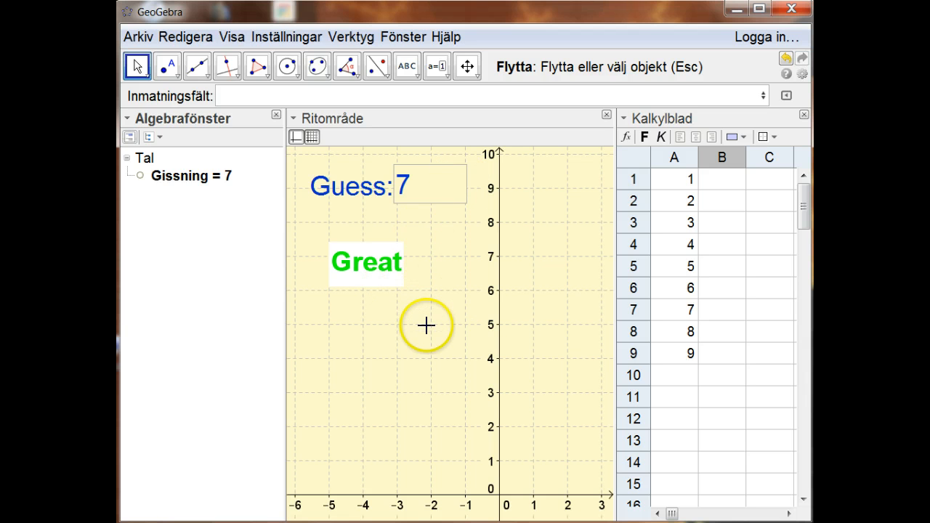
key("F9")
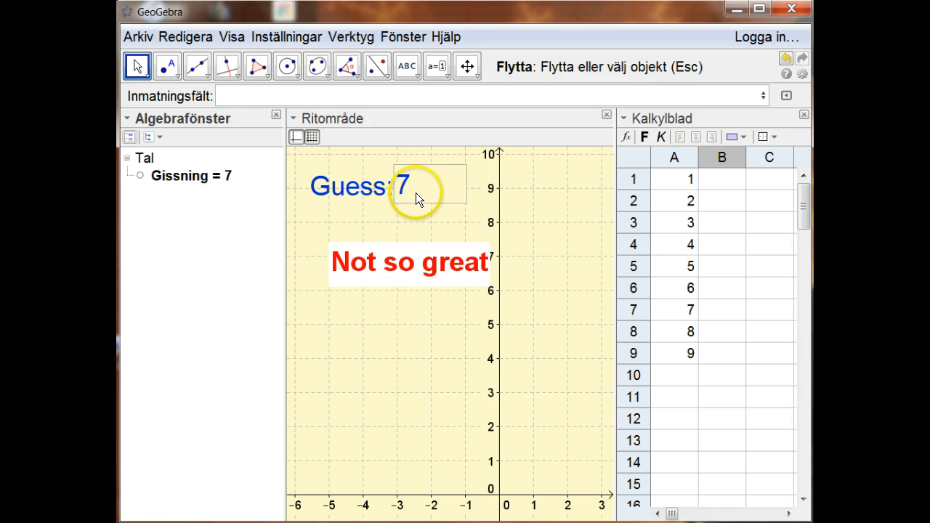
Enter 6 as the guess, delete the Guess input box and undo the deletion.
left_click(415, 192)
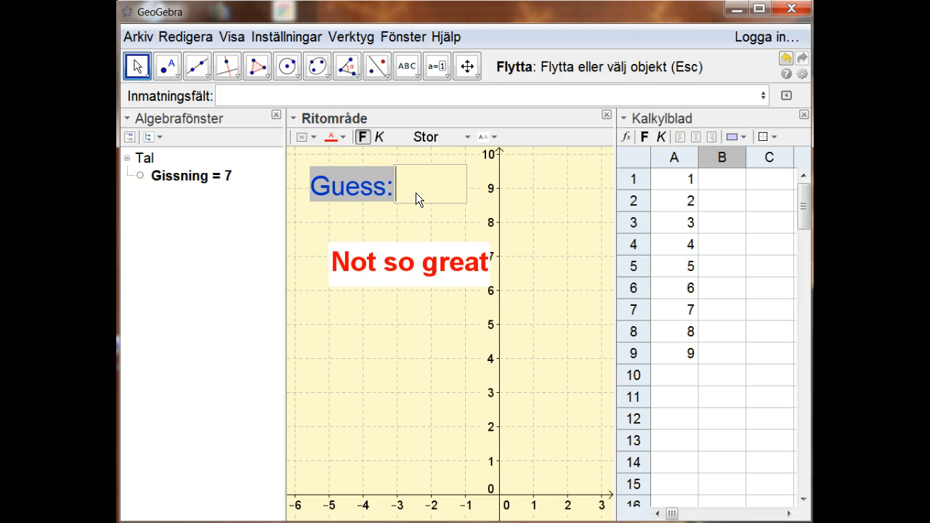
type("6")
key("Return")
key("Delete")
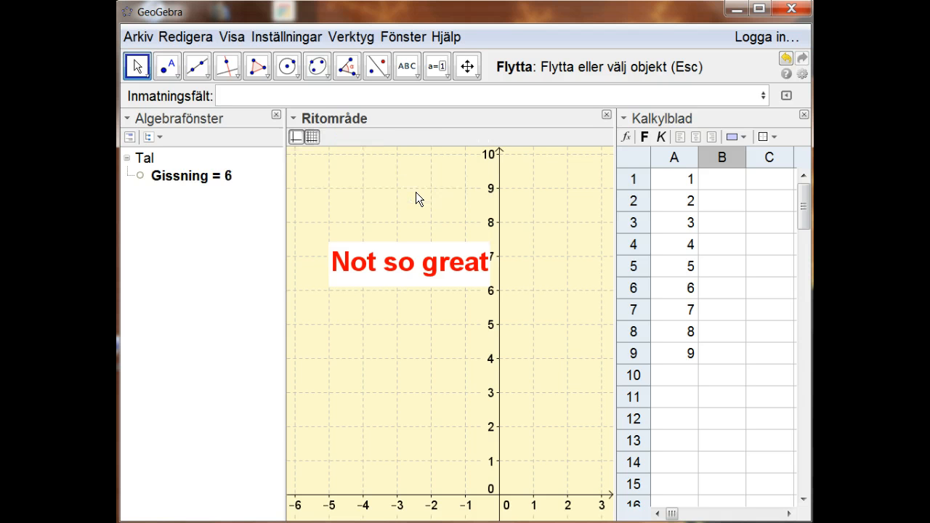
key("ctrl+z")
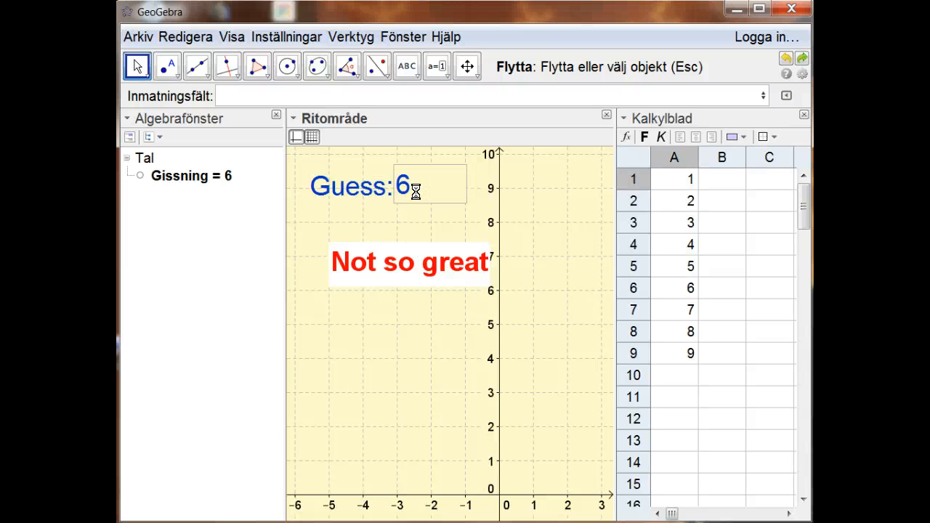
Lock the Guess input box in its basic properties and close the settings.
left_click(380, 184)
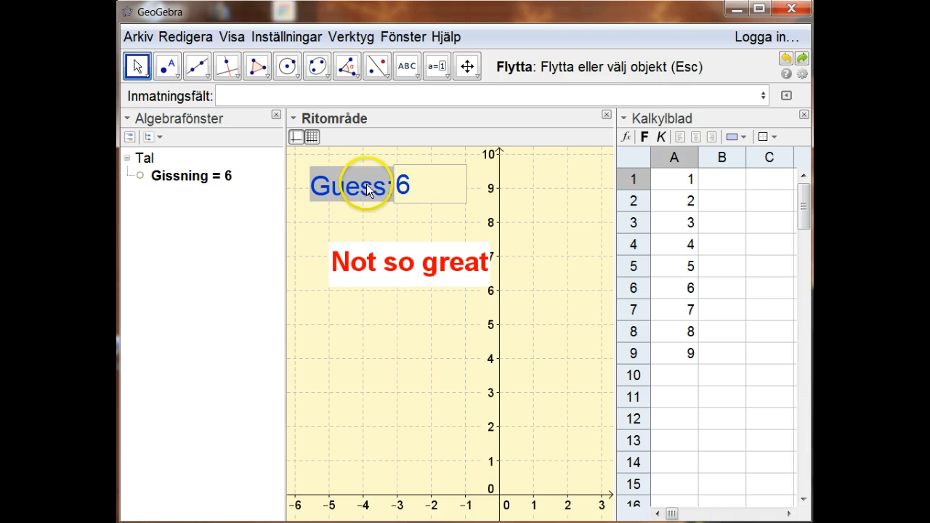
right_click(366, 183)
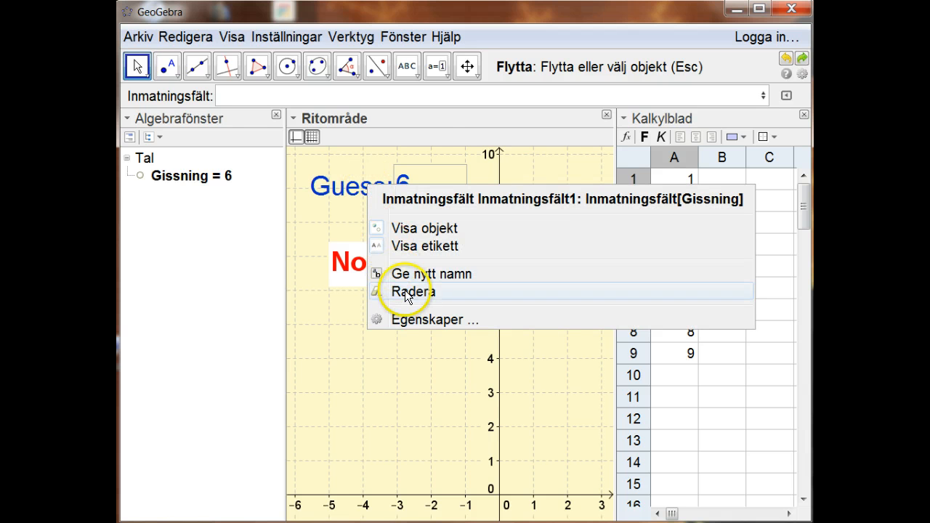
left_click(413, 319)
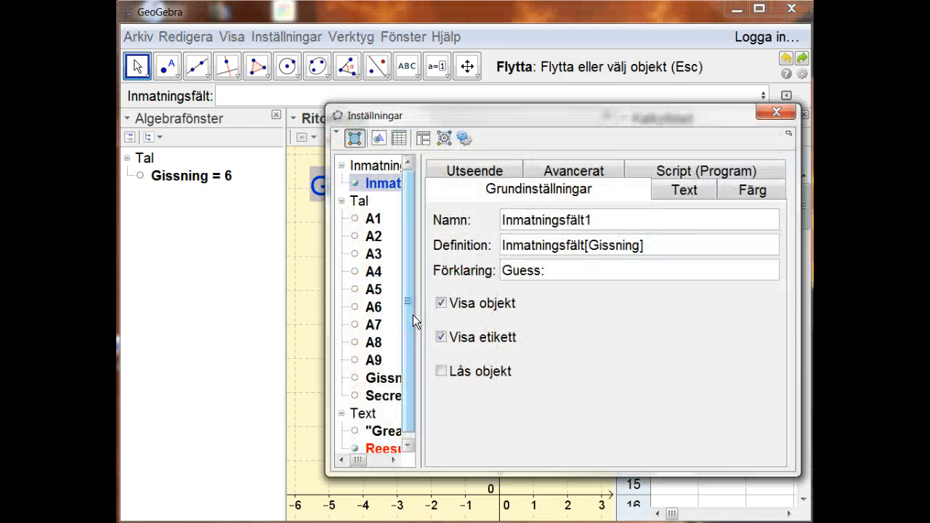
left_click(441, 371)
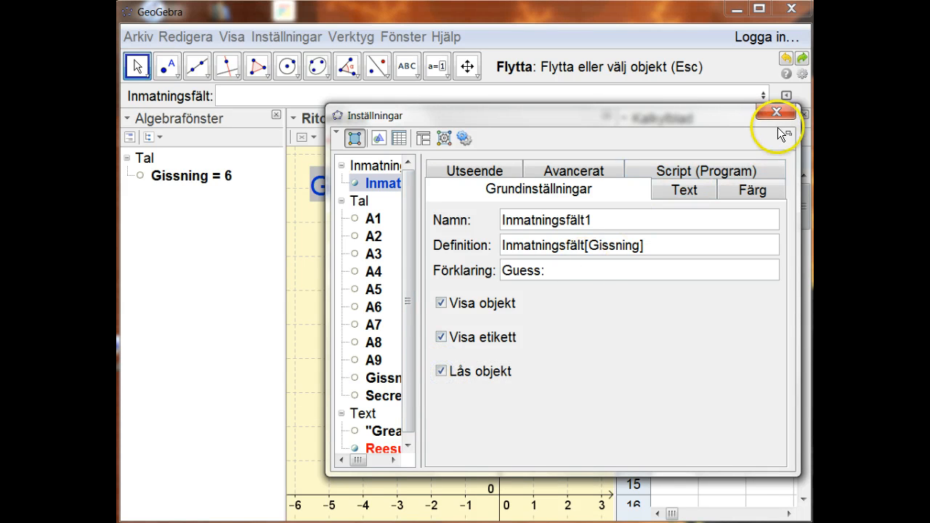
left_click(785, 116)
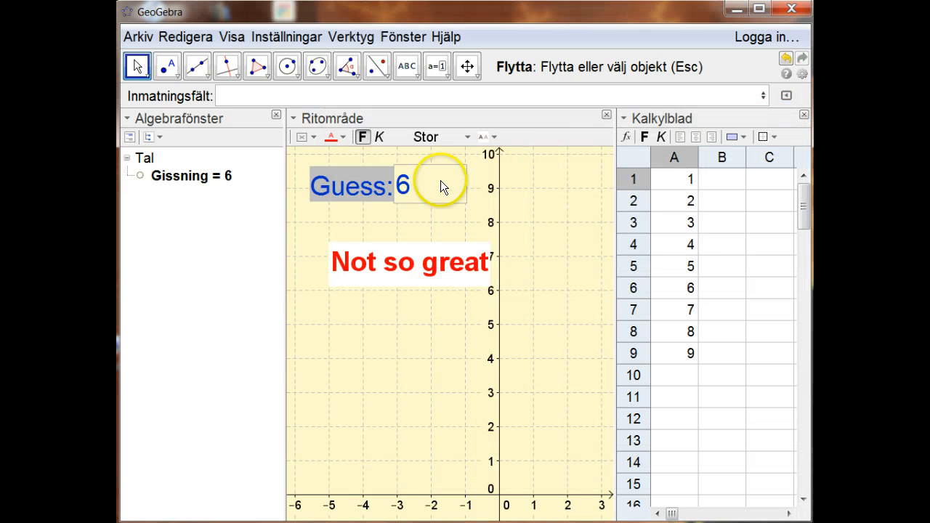
Test the guesses 5, 4, 3, 2, 1, 8, 9 and 10 one after another in the Guess input box.
key("BackSpace")
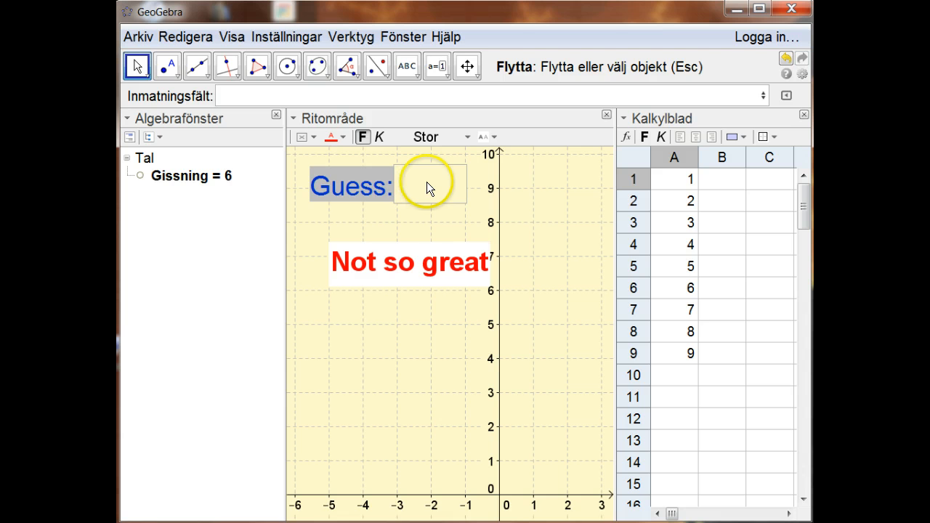
key("Return")
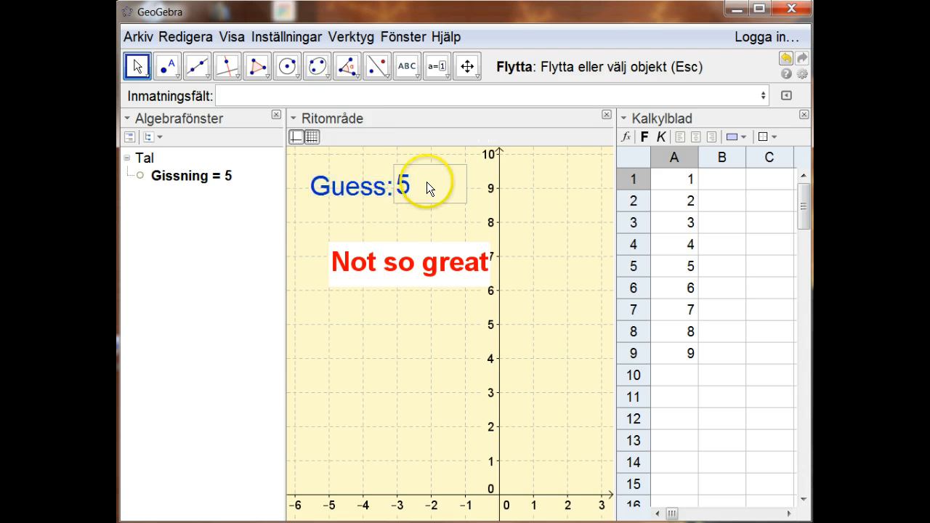
left_click(426, 184)
key("BackSpace")
type("4")
key("Return")
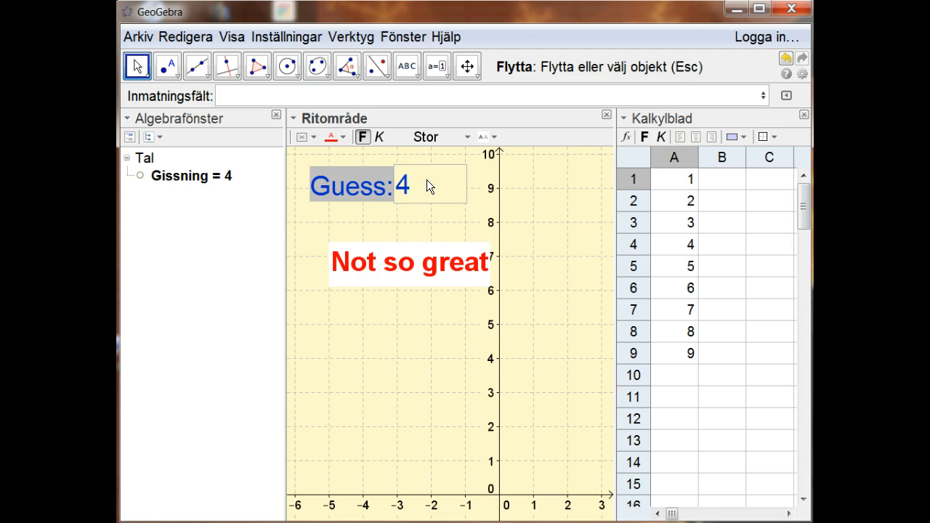
left_click(426, 185)
key("BackSpace")
type("3")
key("Return")
key("BackSpace")
type("2")
key("Return")
left_click(427, 186)
key("BackSpace")
type("1")
key("Return")
left_click(429, 185)
key("BackSpace")
type("8")
key("Return")
left_click(426, 177)
key("BackSpace")
type("9")
key("Return")
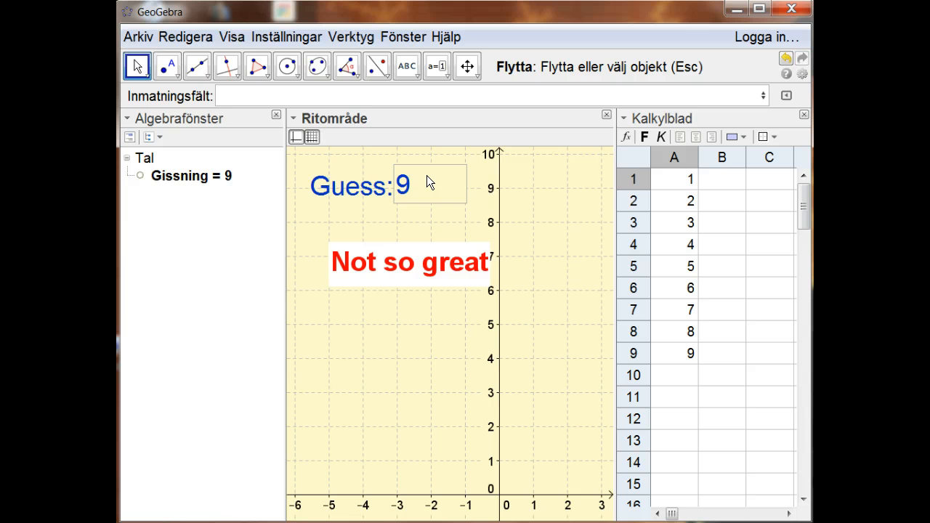
left_click(427, 177)
key("BackSpace")
type("10")
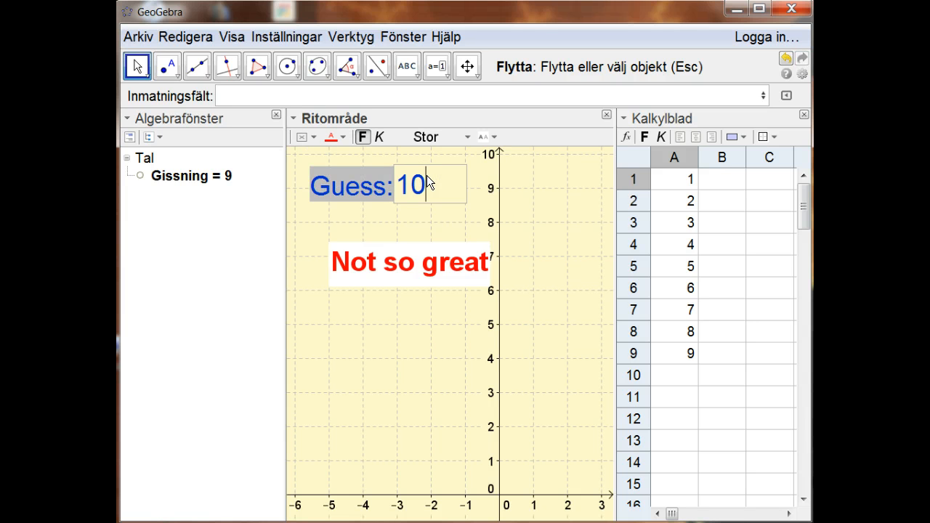
key("Return")
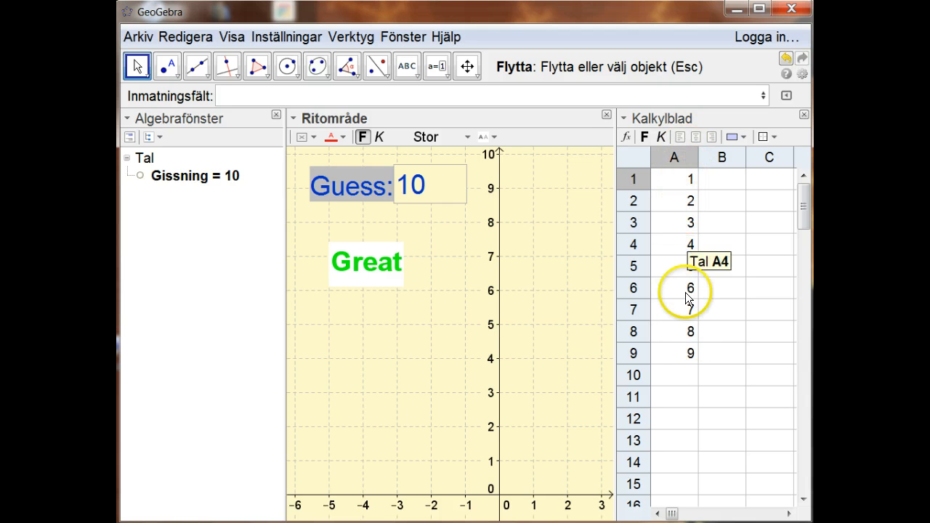
Enter the point (1, A1) in spreadsheet cell B1.
left_click(723, 182)
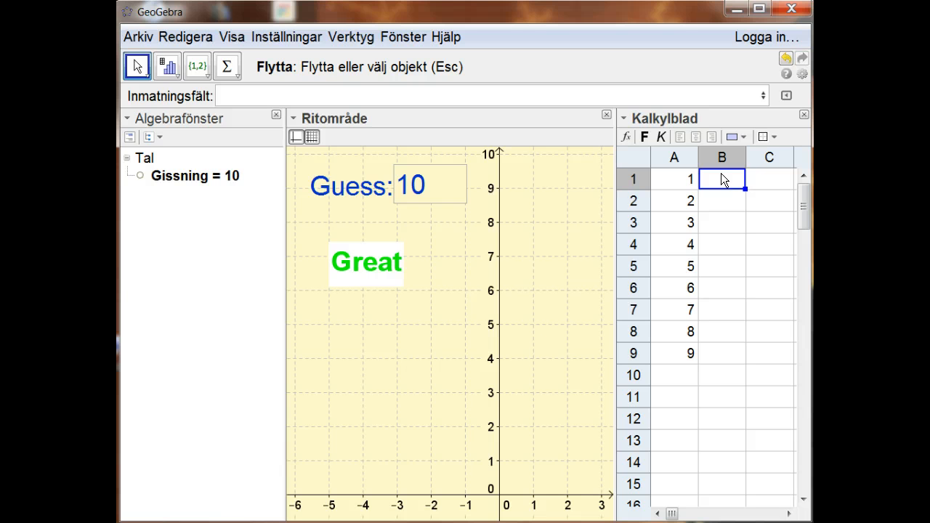
type("(1, 1")
key("Return")
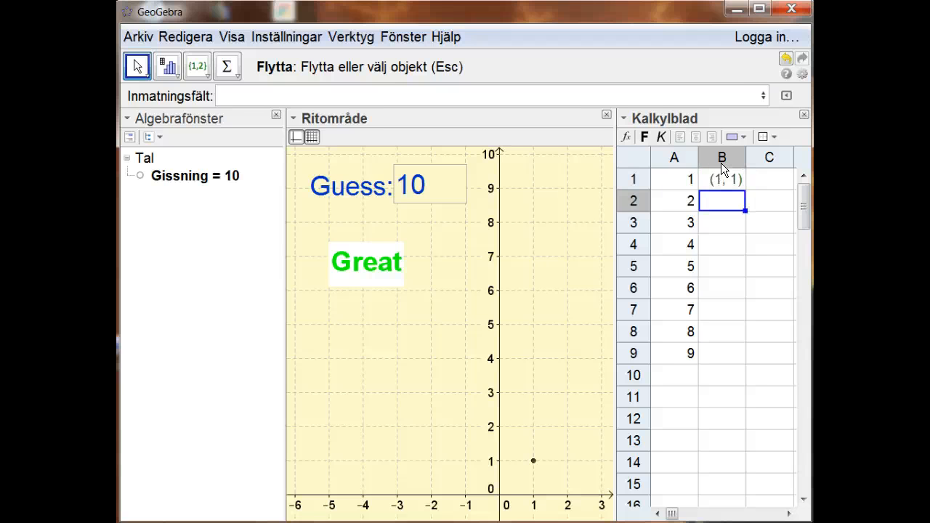
Fill the point in B1 down to B9 and delete the copies in B2 to B9.
left_click(723, 179)
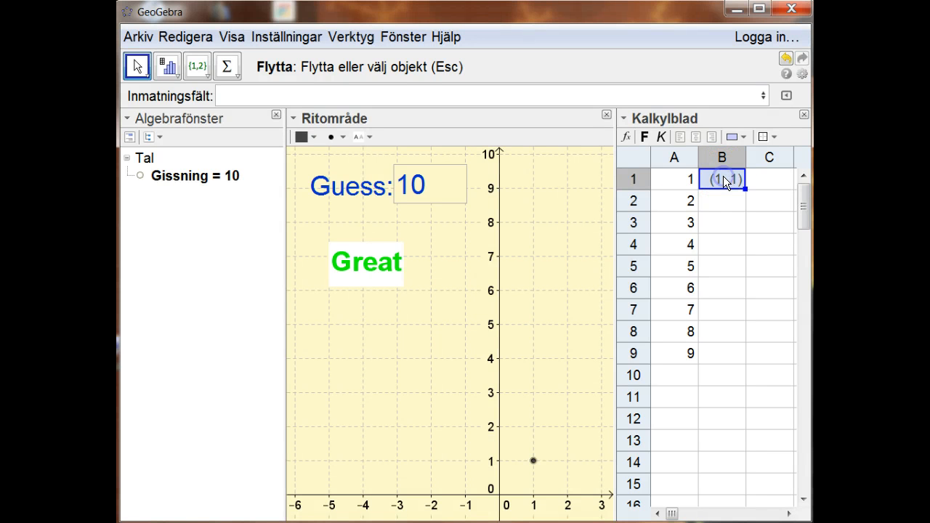
left_click_drag(743, 188, 725, 354)
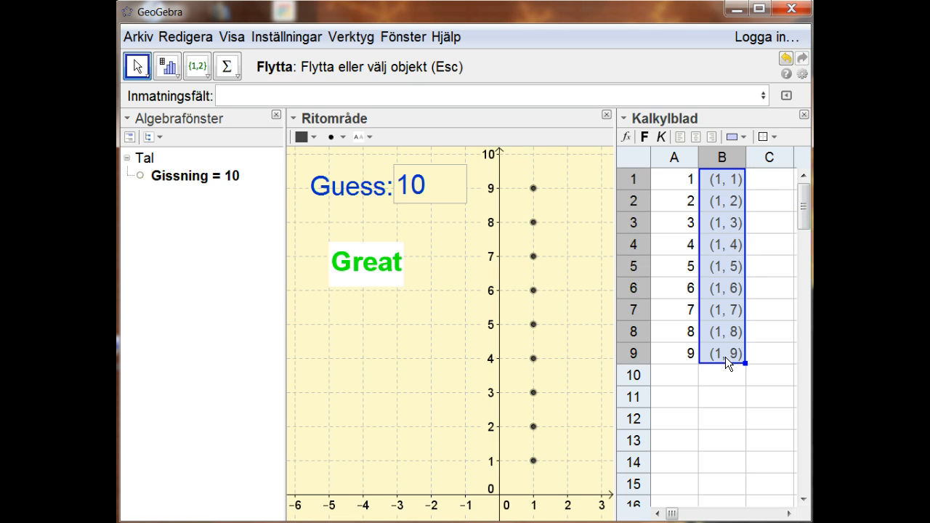
left_click(726, 351)
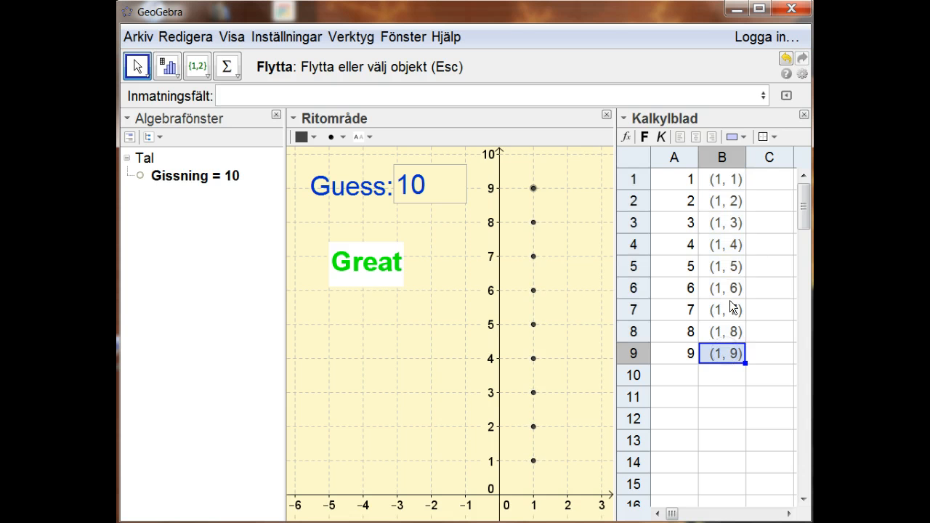
left_click(732, 204, "shift")
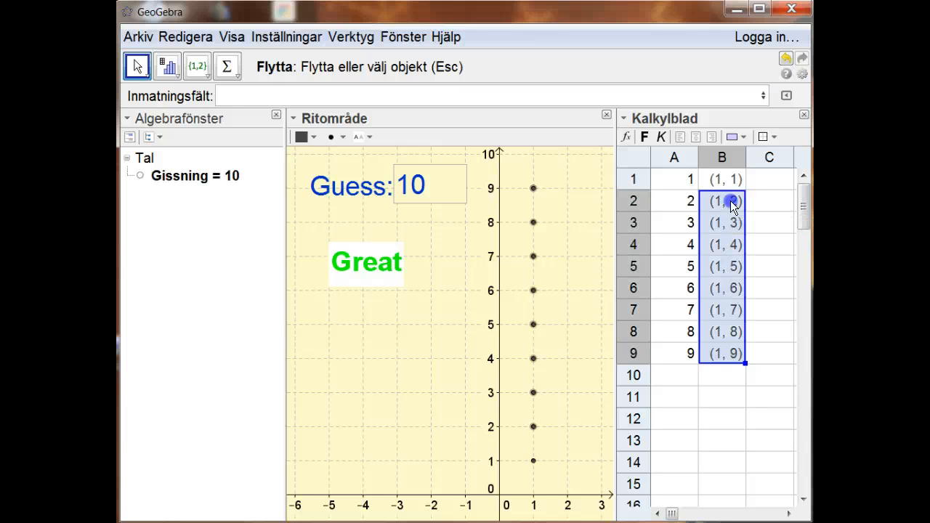
key("Delete")
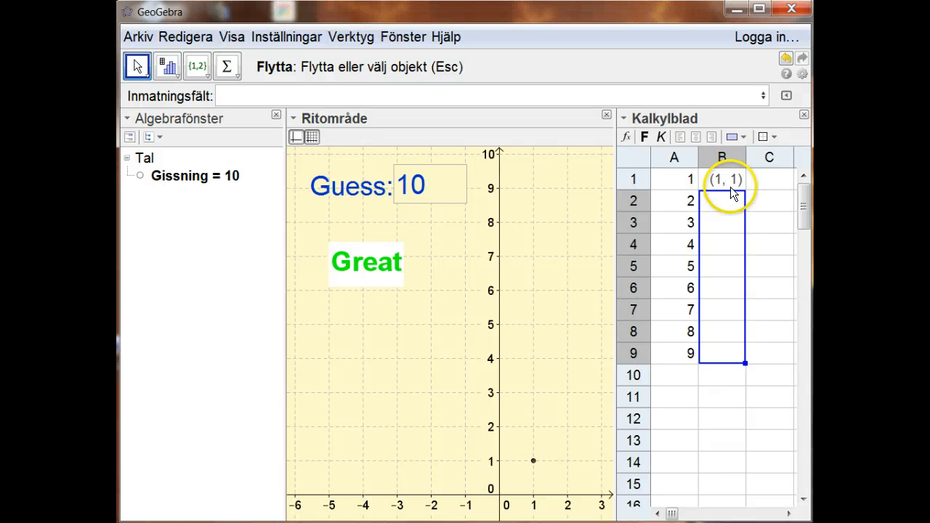
Set point B1's colour to red (#FF0033) and its point size to 5, and close the settings.
left_click(728, 179)
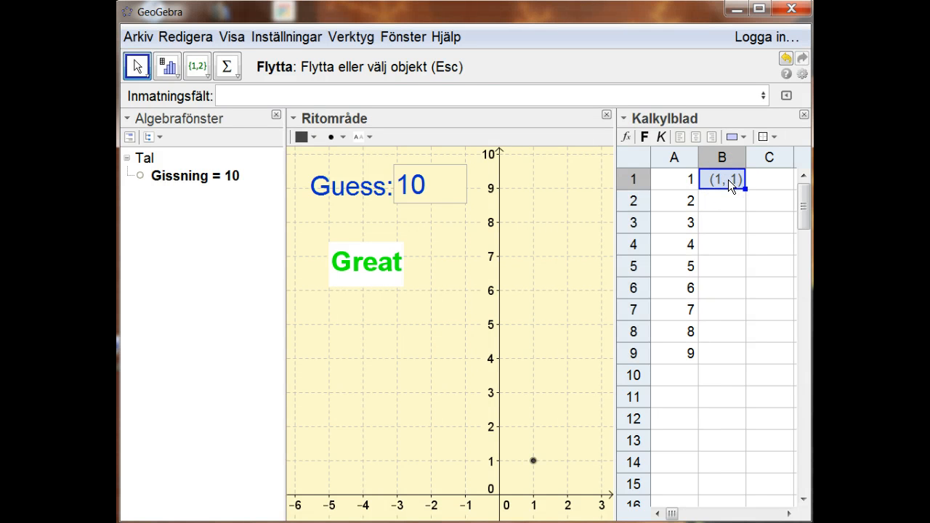
right_click(728, 179)
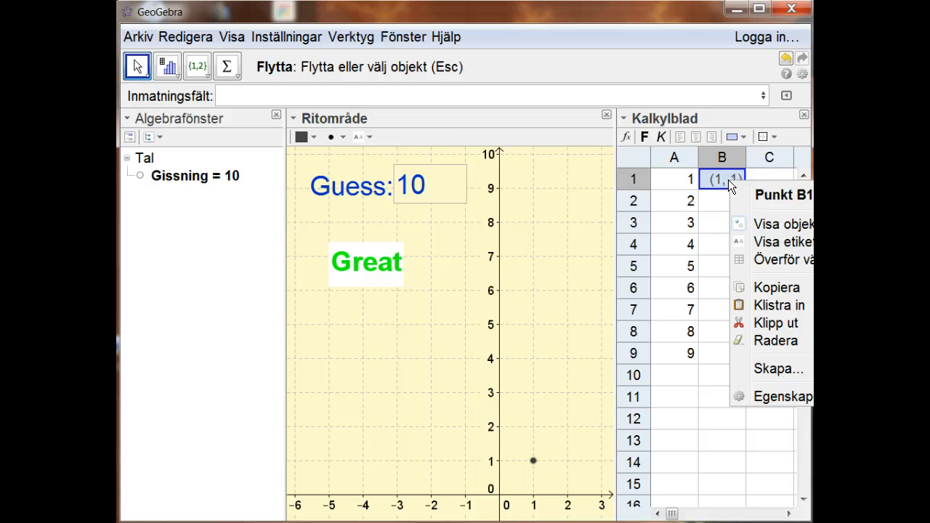
left_click(776, 397)
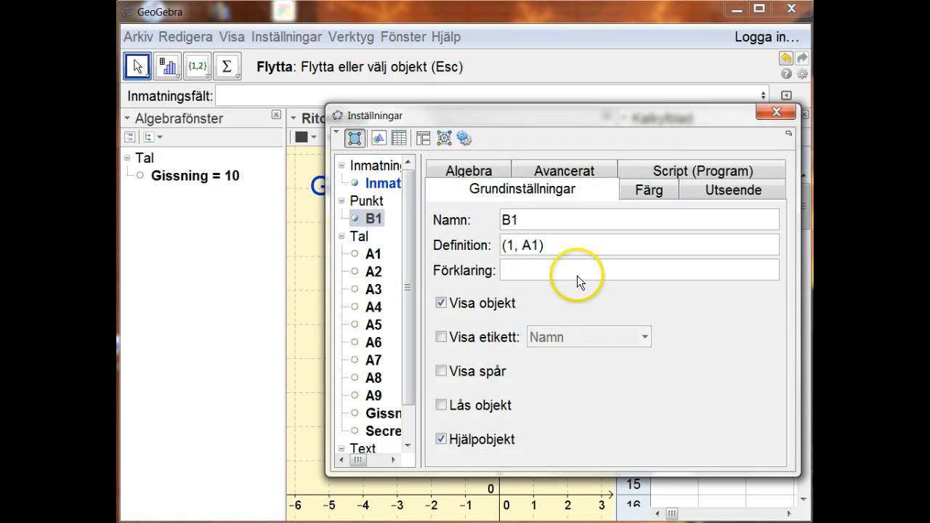
left_click(667, 191)
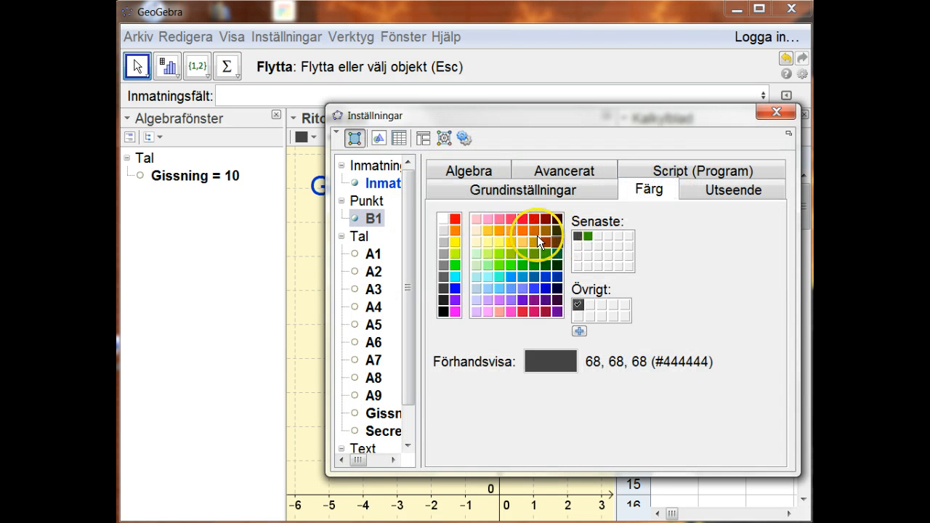
left_click(520, 220)
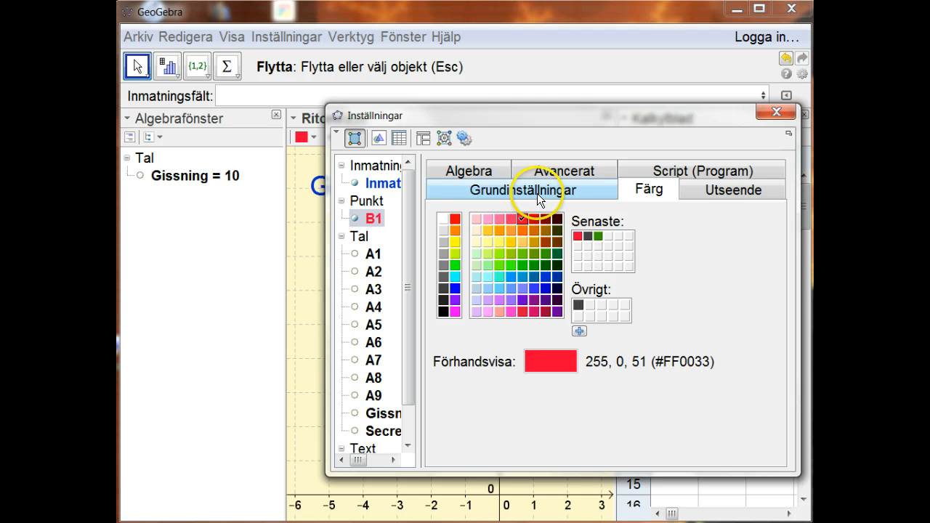
left_click(711, 190)
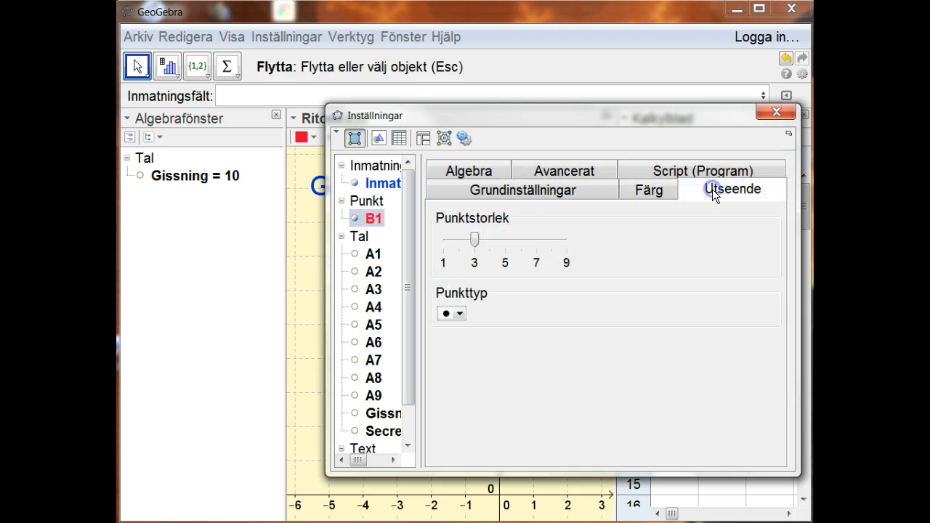
left_click(504, 240)
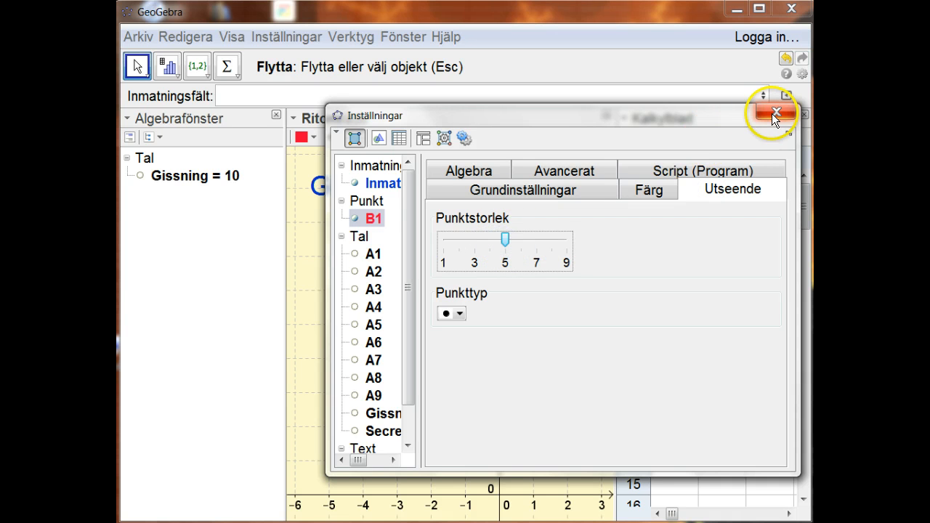
left_click(772, 113)
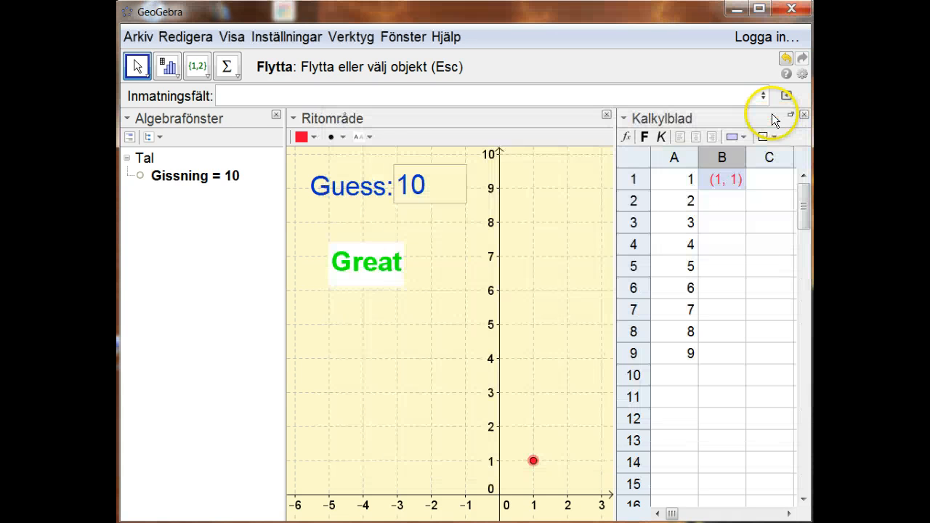
Fill the red point in B1 down through cell B9 and clear the selection.
left_click(726, 178)
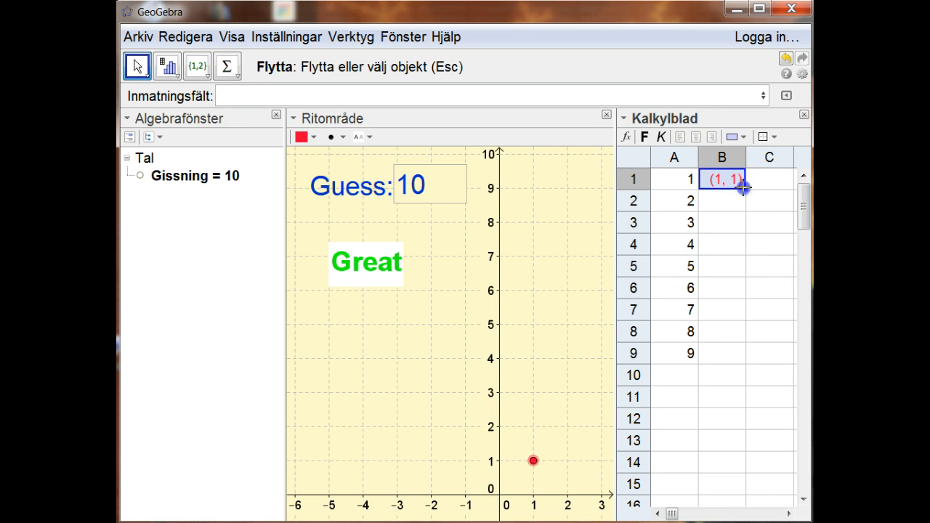
left_click_drag(745, 188, 711, 351)
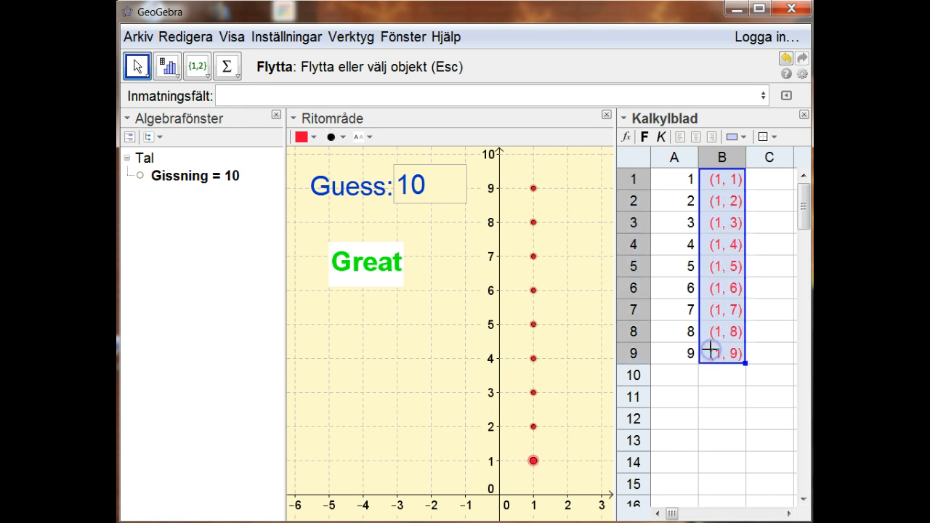
left_click(577, 348)
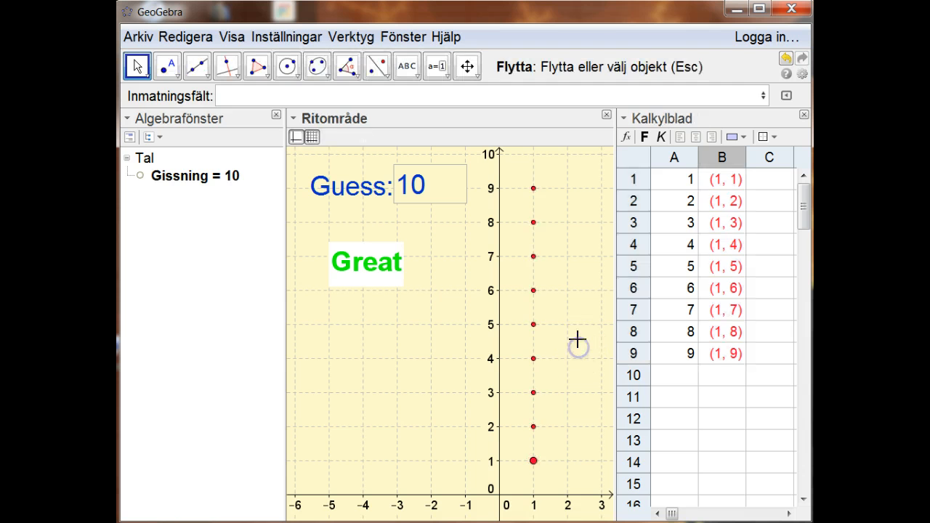
left_click(575, 288)
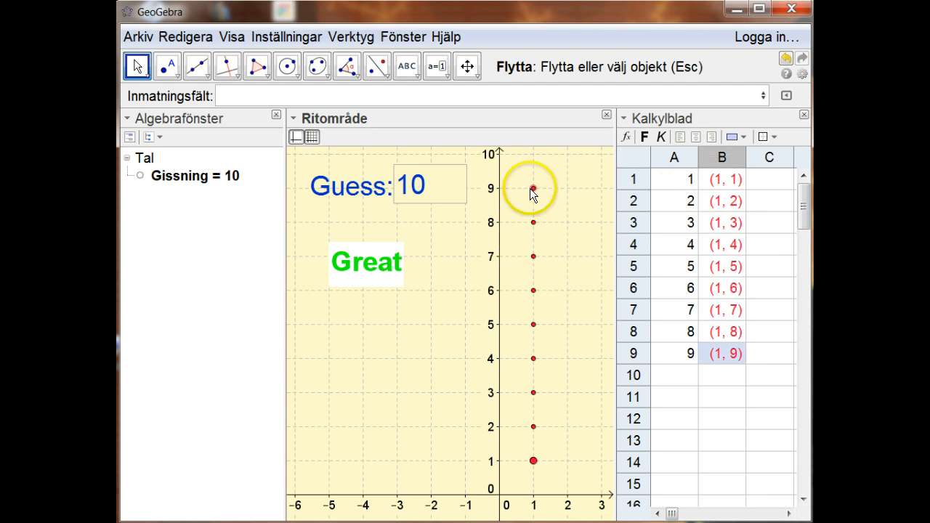
Set the point size of all points B1 to B9 to 5, close the settings and clear the selection.
mouse_move(530, 188)
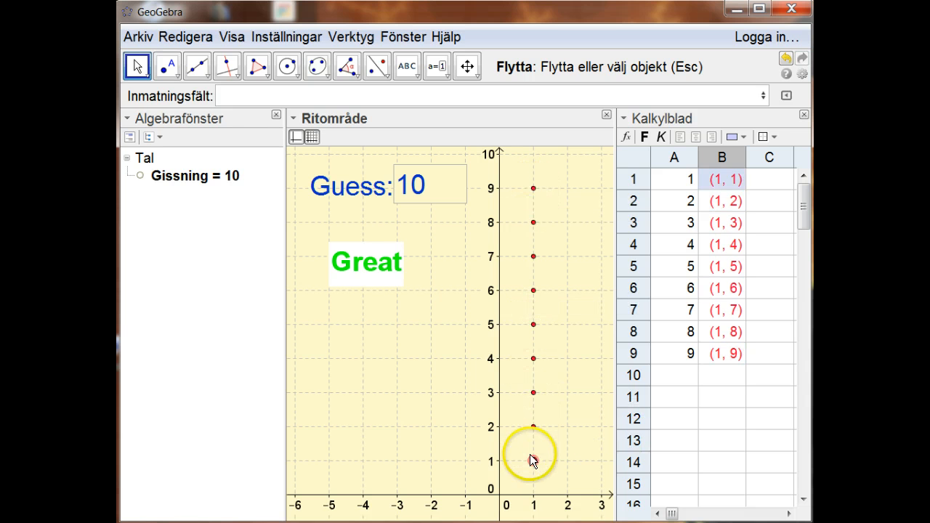
right_click(534, 191)
left_click(587, 393)
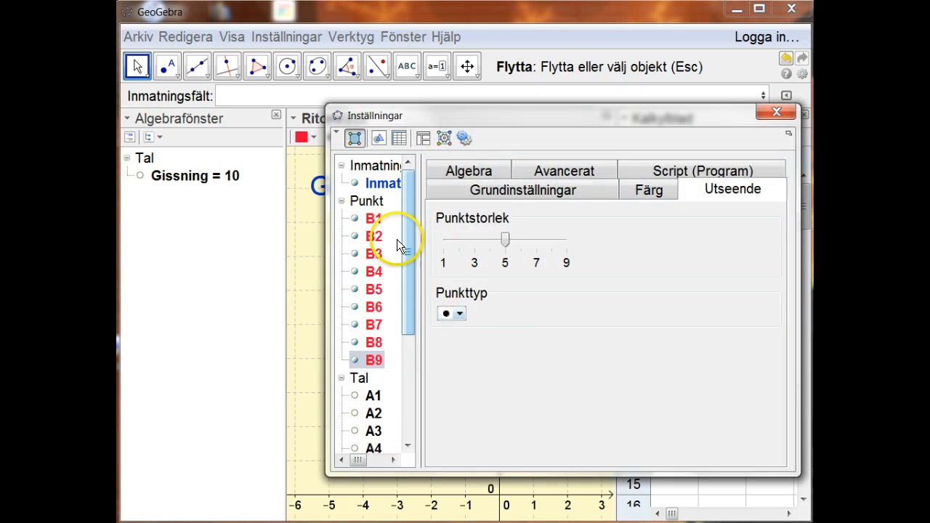
left_click(375, 207)
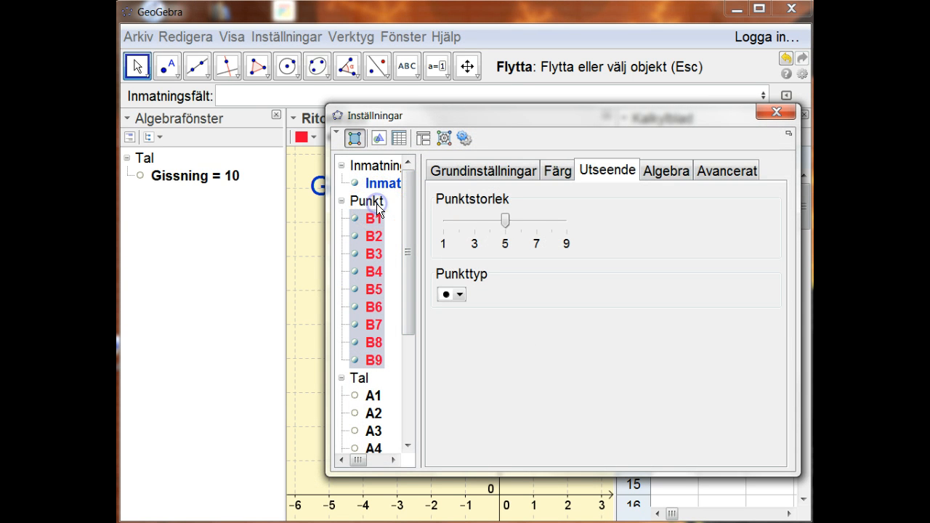
left_click(505, 221)
mouse_move(506, 222)
left_mouse_down()
mouse_move(521, 222)
mouse_move(505, 222)
left_mouse_up()
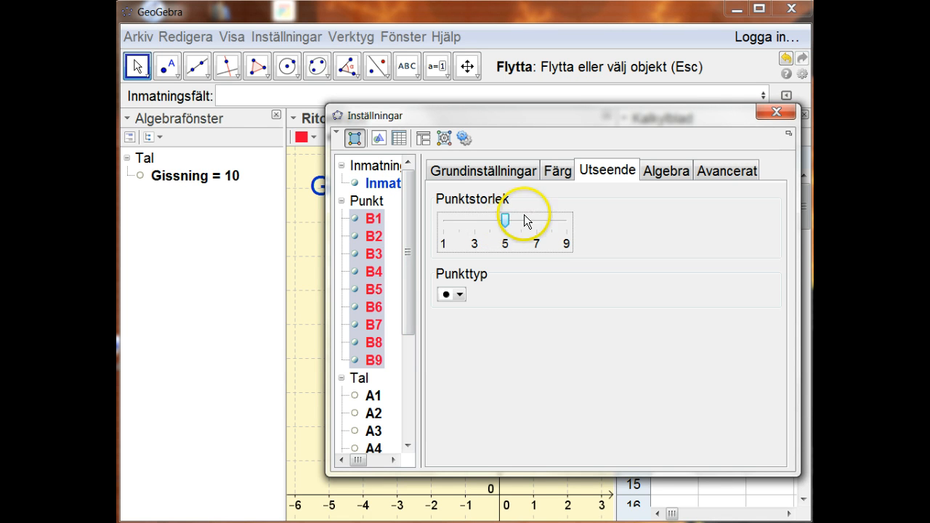
left_click(782, 114)
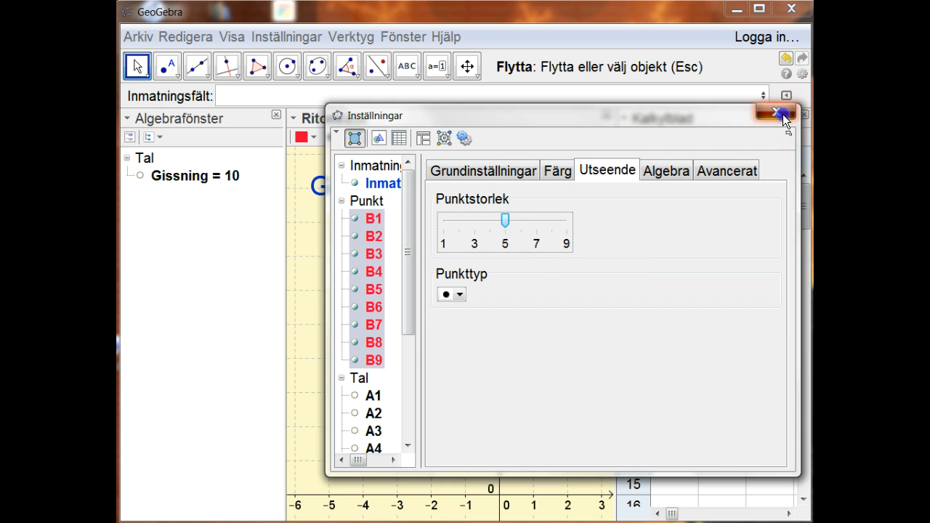
left_click(602, 210)
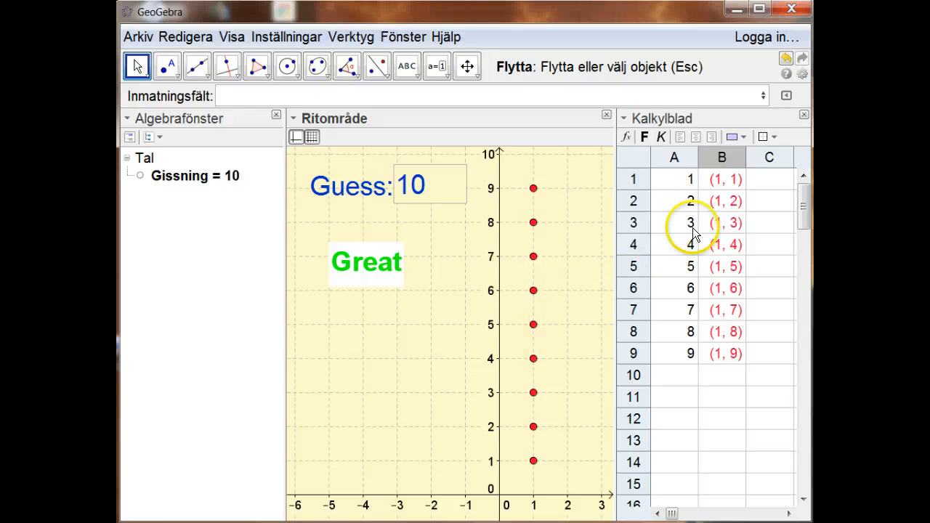
Delete the points in cells B2 to B9 and set point B1's dynamic red value to A1 / 10.
left_click_drag(724, 200, 720, 349)
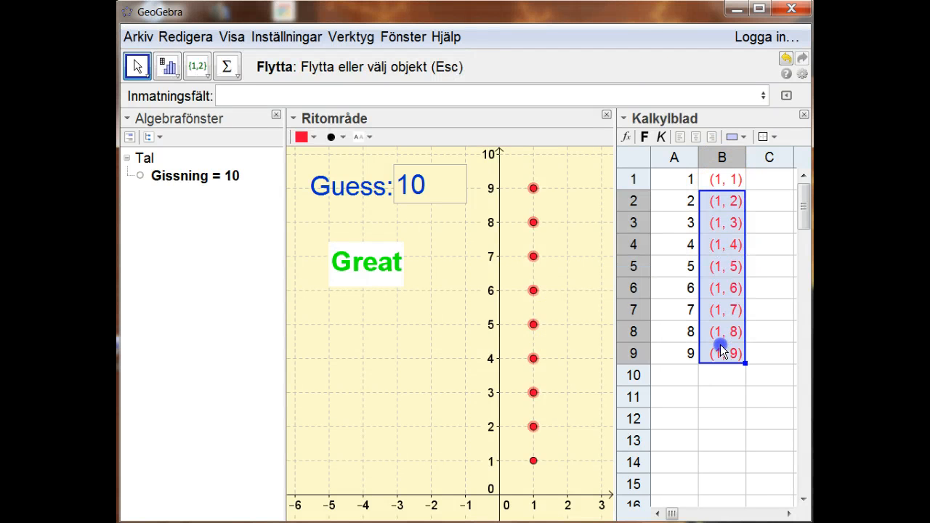
key("Delete")
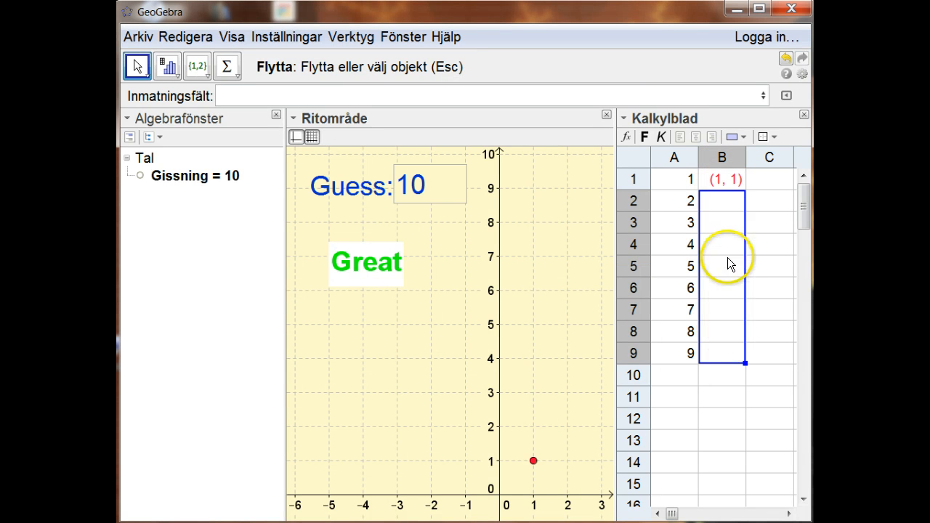
left_click(724, 182)
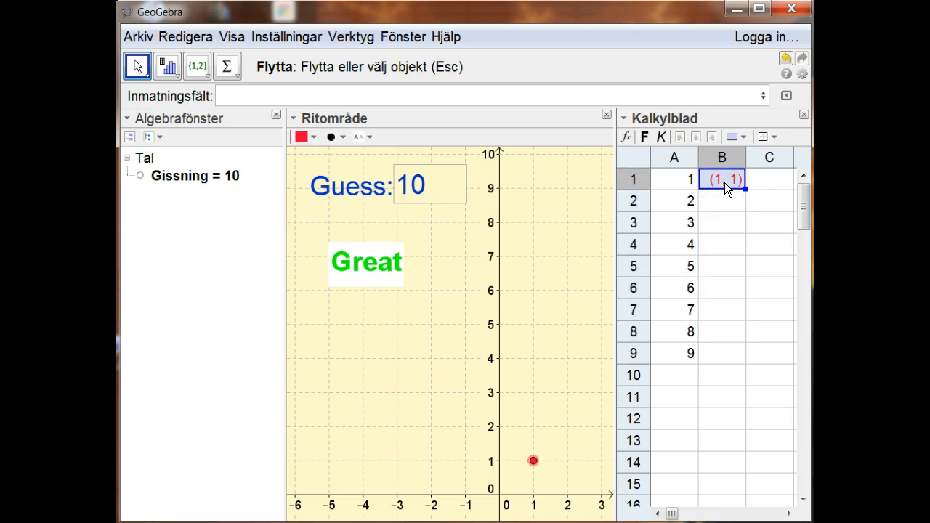
right_click(725, 182)
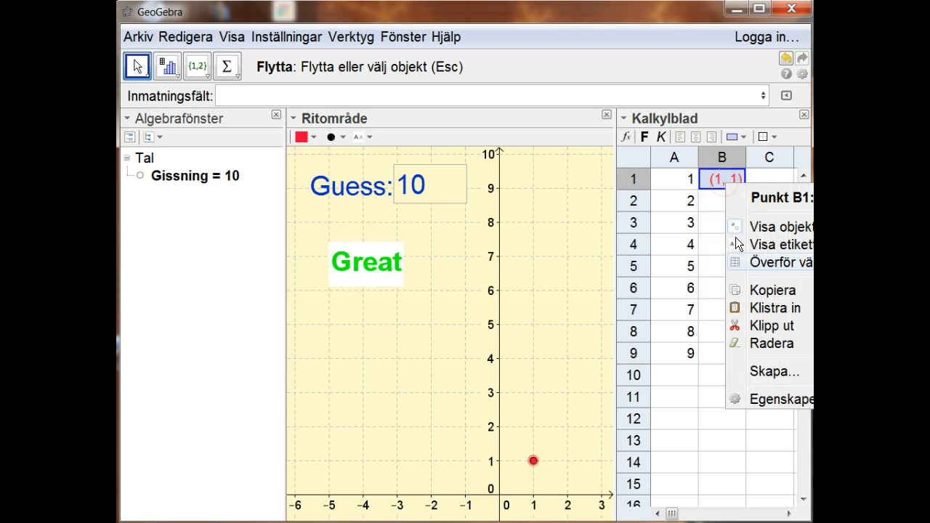
left_click(791, 401)
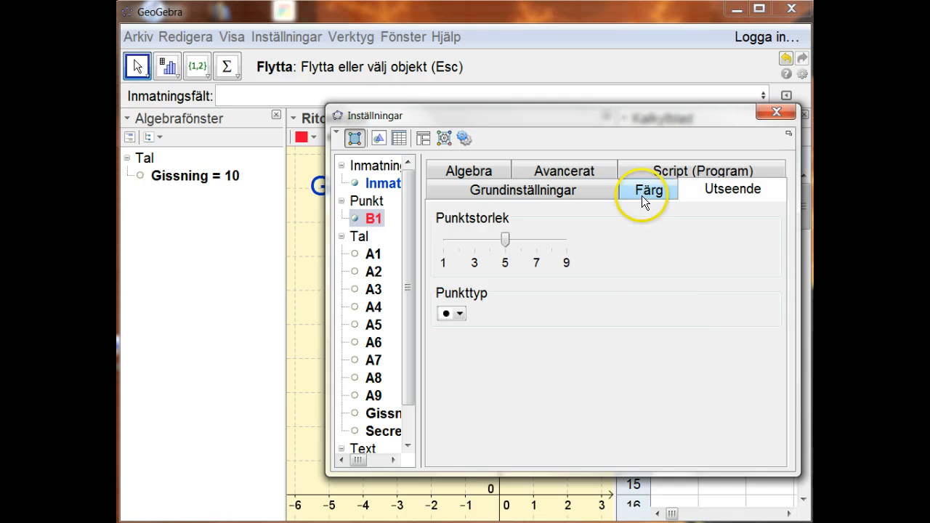
left_click(643, 192)
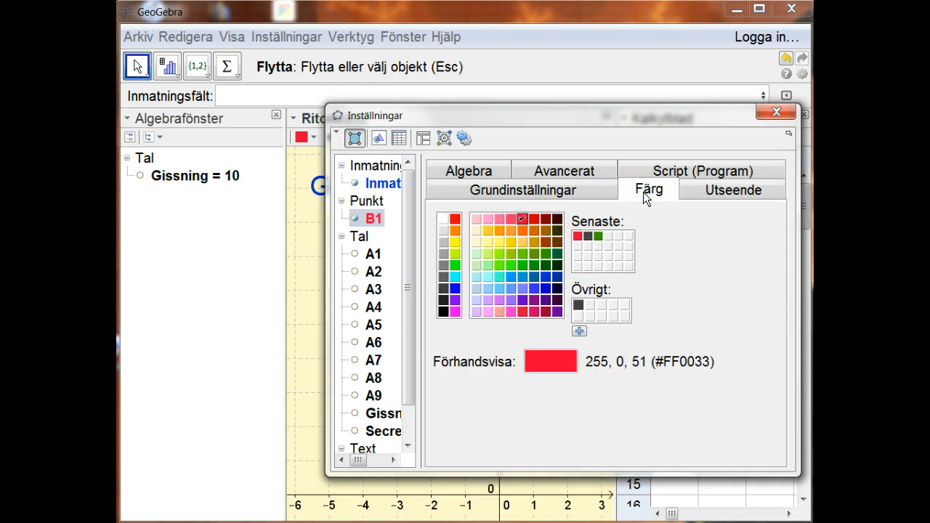
left_click(578, 170)
left_click(510, 282)
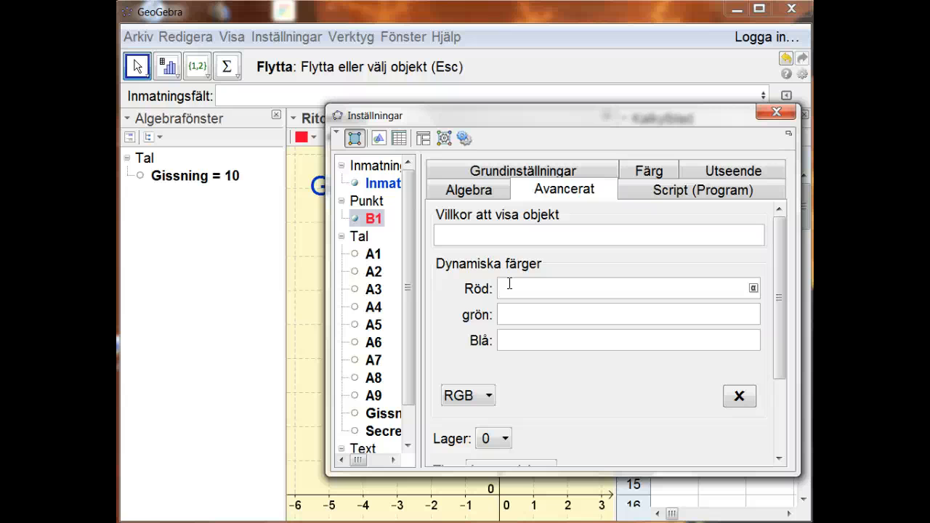
type("A1/10")
key("Tab")
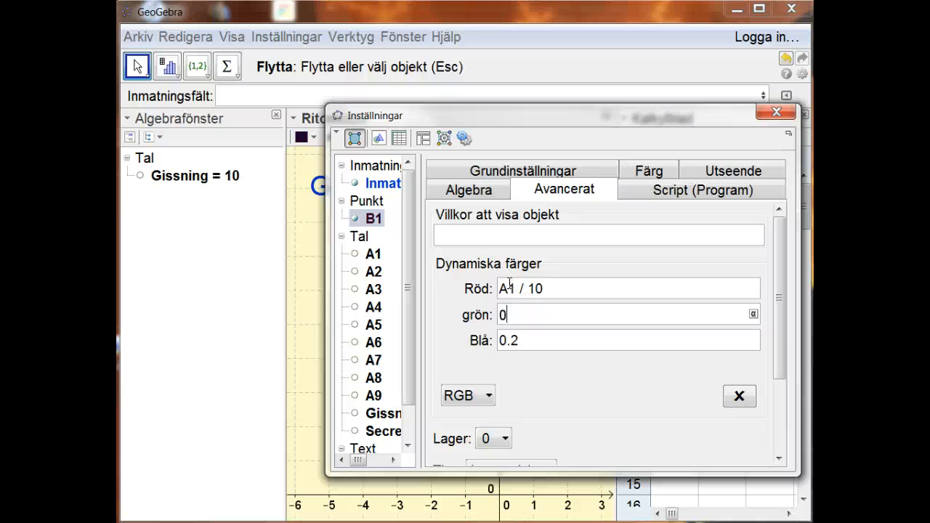
Set point B1's dynamic green value to 1 - A1 / 10 and its blue value to 0, and close the settings.
key("BackSpace")
type("1 - A1 / 10")
key("Tab")
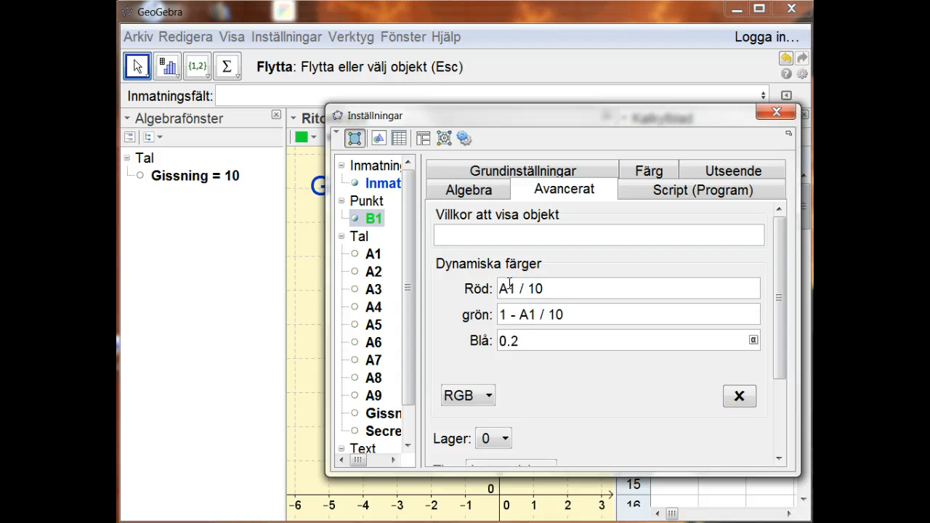
key("BackSpace")
key("BackSpace")
key("Tab")
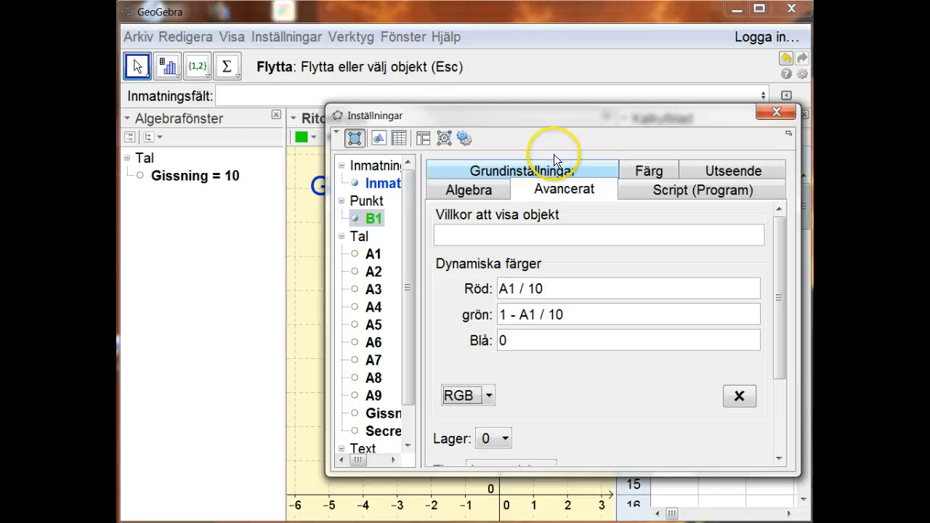
left_click(774, 118)
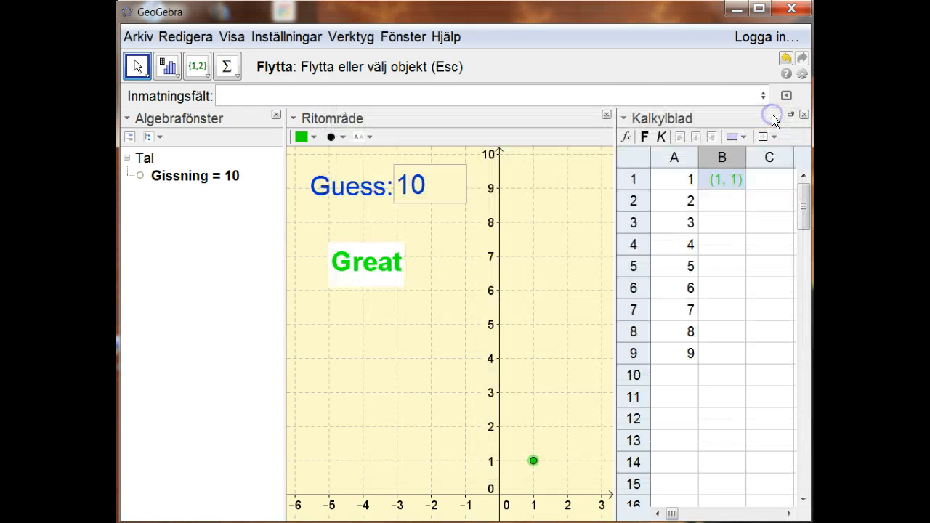
Fill the point in B1 down through cell B9 and set the point size of B1 to B9 to 5.
left_click(729, 182)
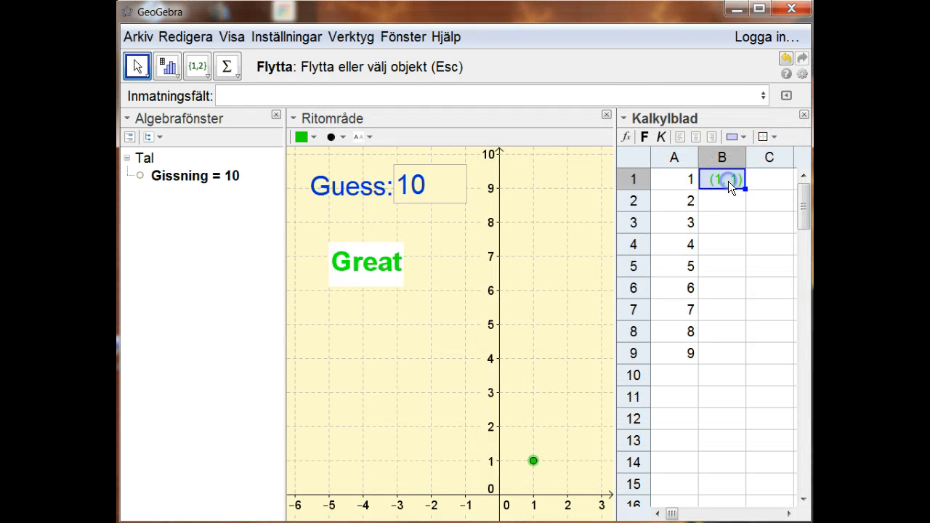
left_click_drag(744, 187, 715, 359)
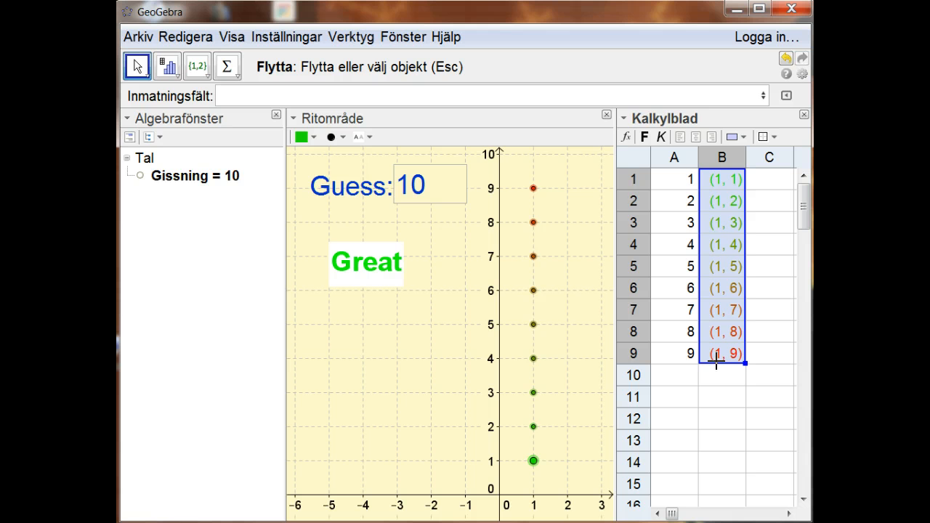
right_click(724, 204)
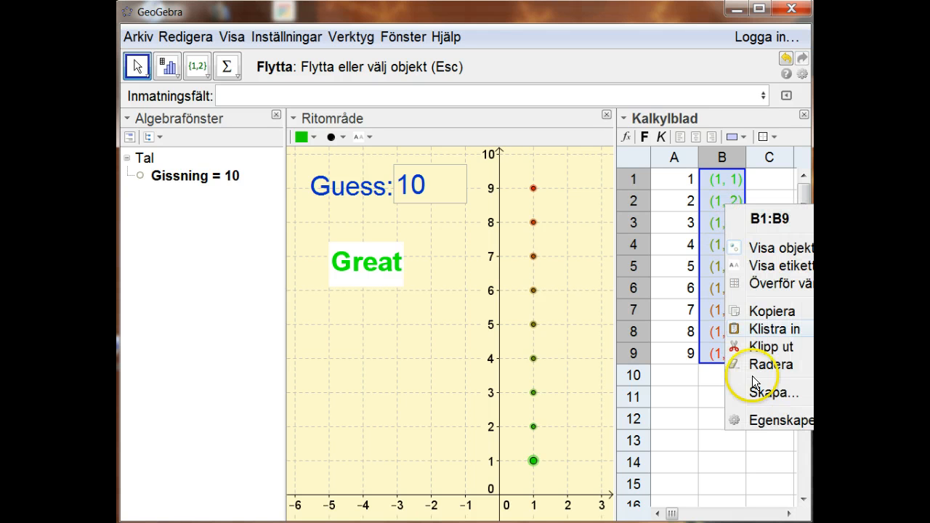
left_click(756, 419)
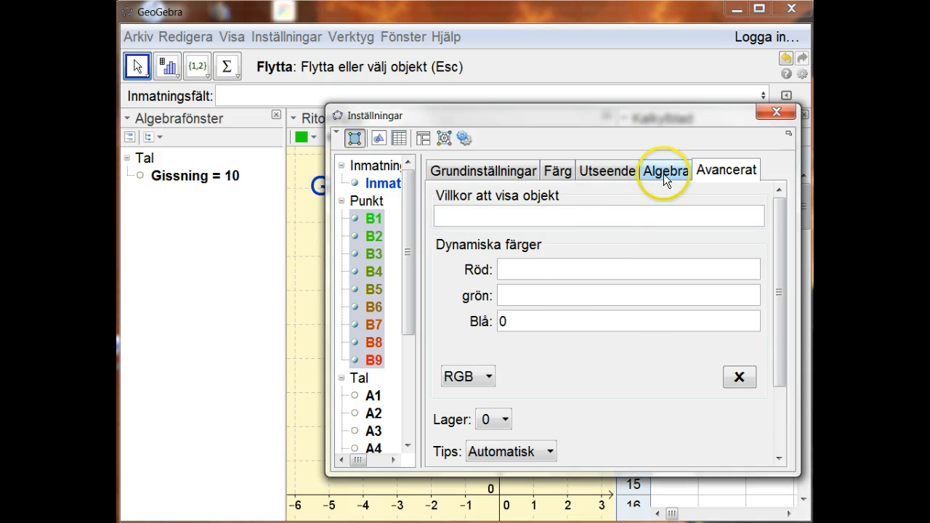
left_click(583, 174)
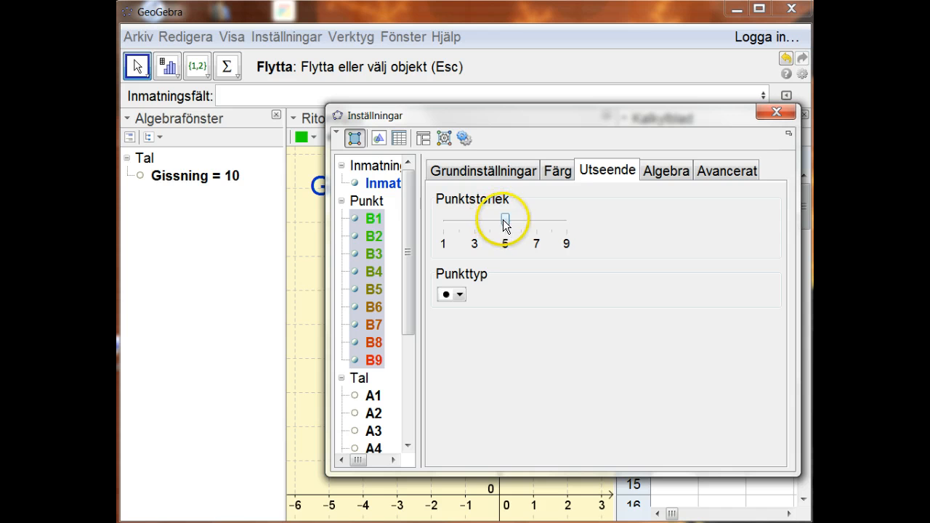
mouse_move(504, 219)
left_mouse_down()
mouse_move(514, 220)
mouse_move(504, 219)
left_mouse_up()
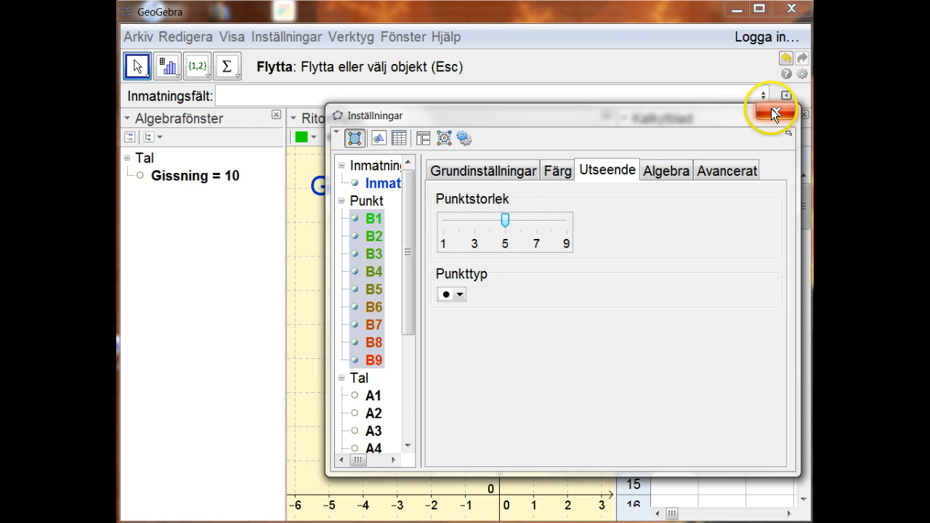
left_click(772, 110)
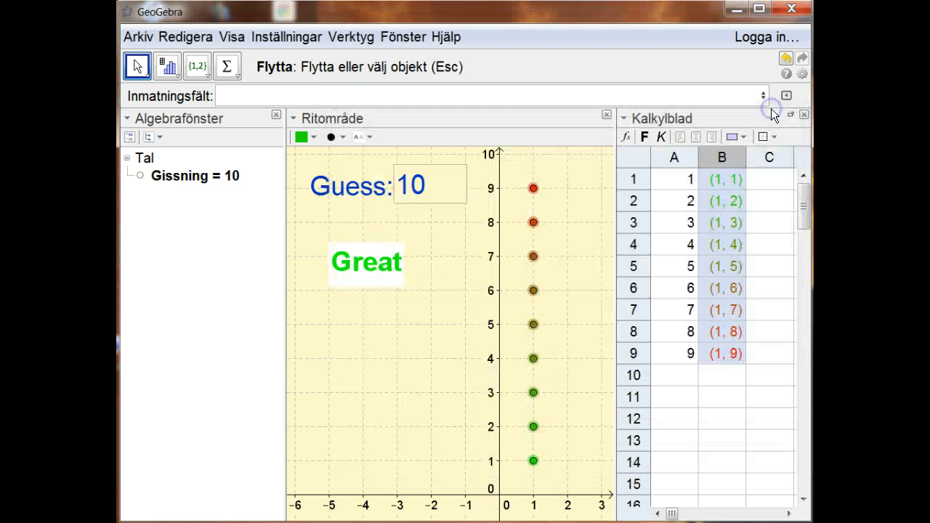
left_click(576, 228)
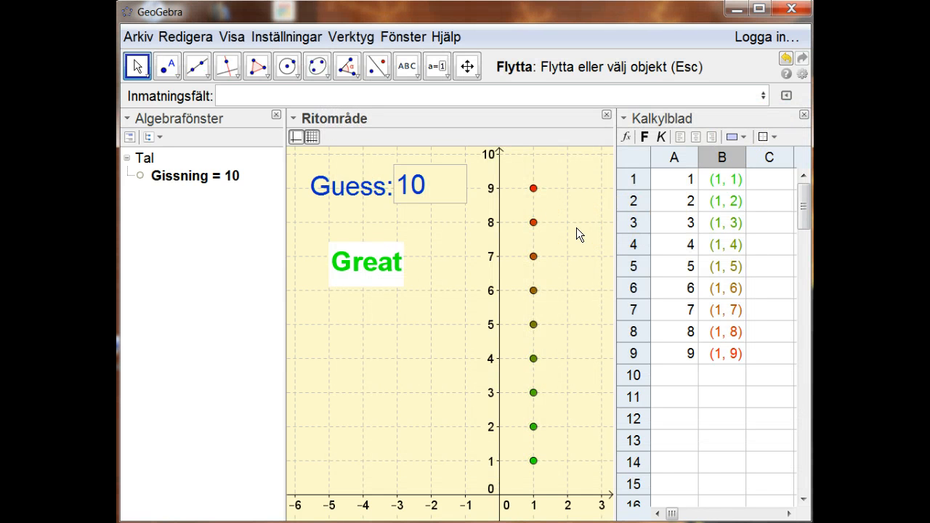